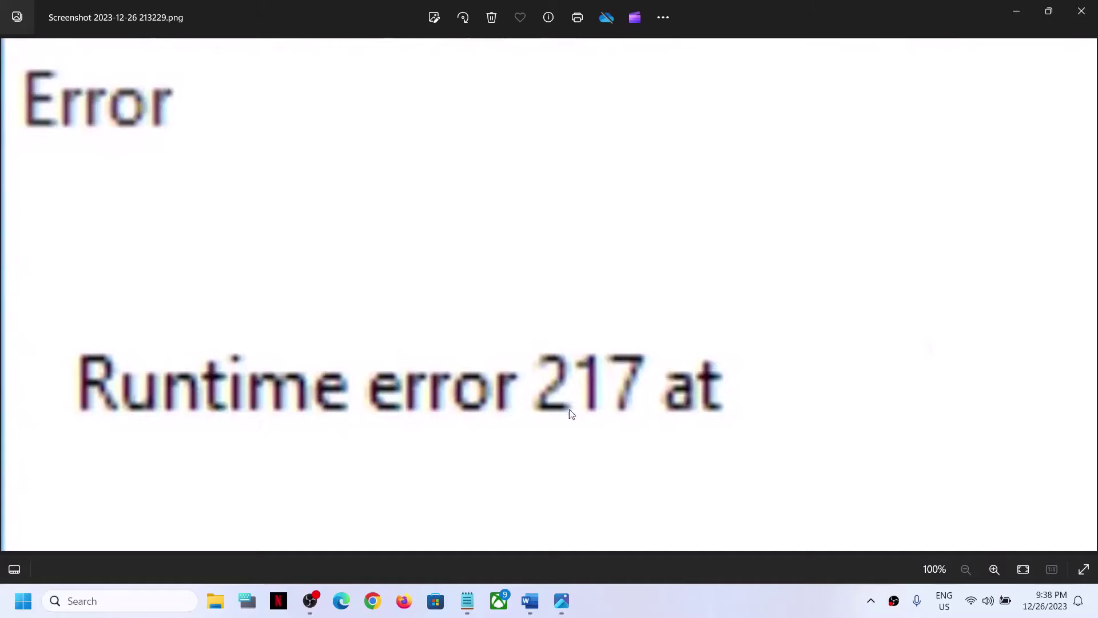
Step: Bring the Word fix-steps document forward and restore it down over the Runtime error 217 screenshot
click(537, 605)
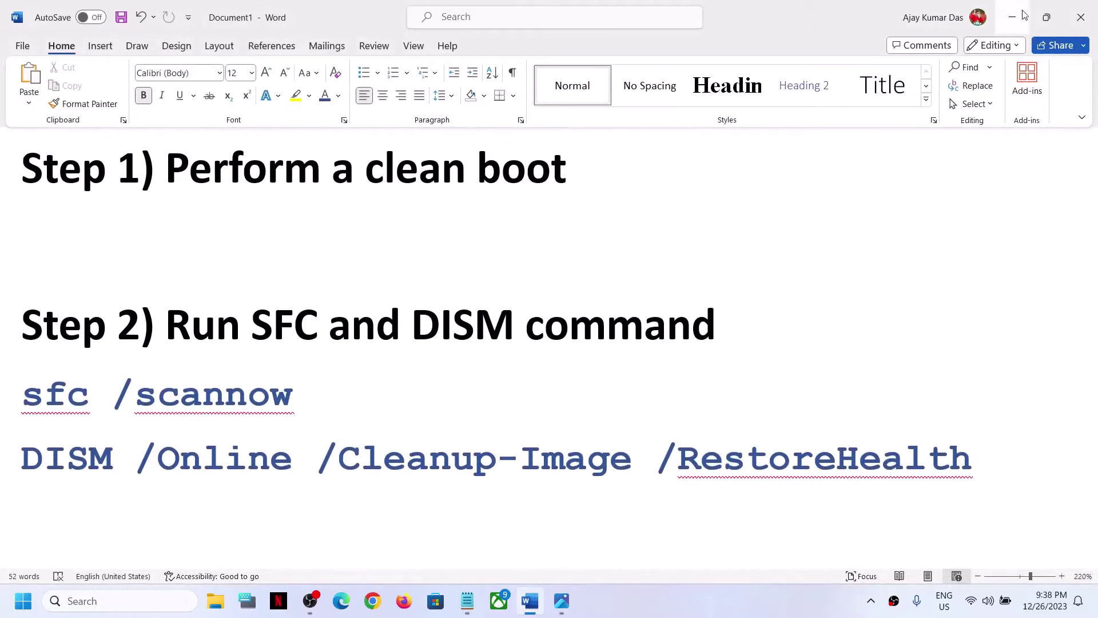
click(1046, 17)
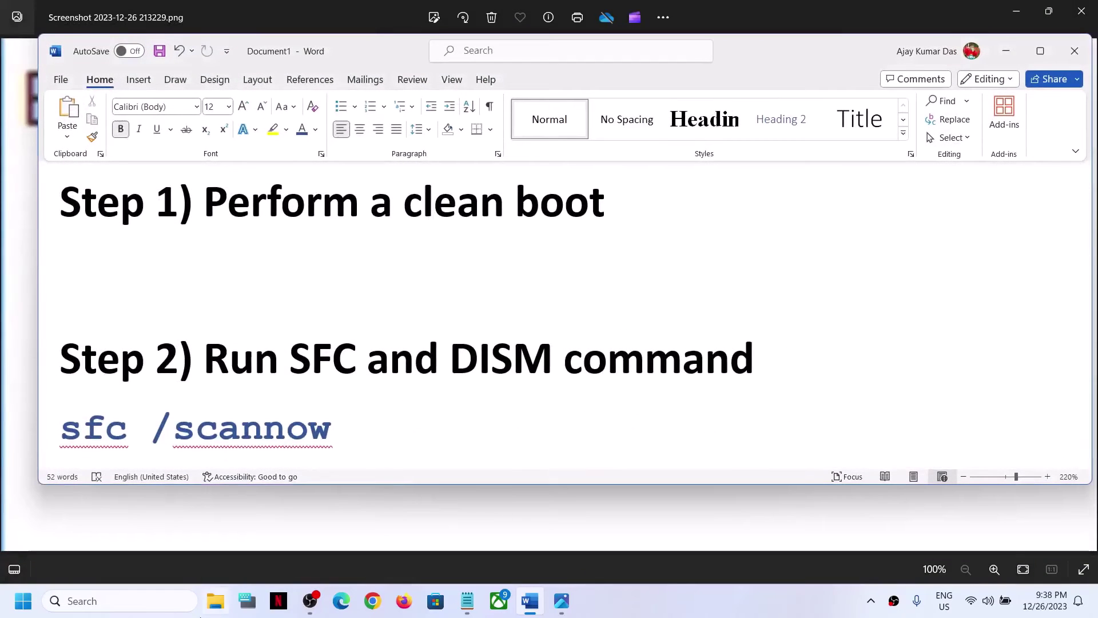
Step: Search for 'system' and launch System Configuration
click(96, 605)
text(system)
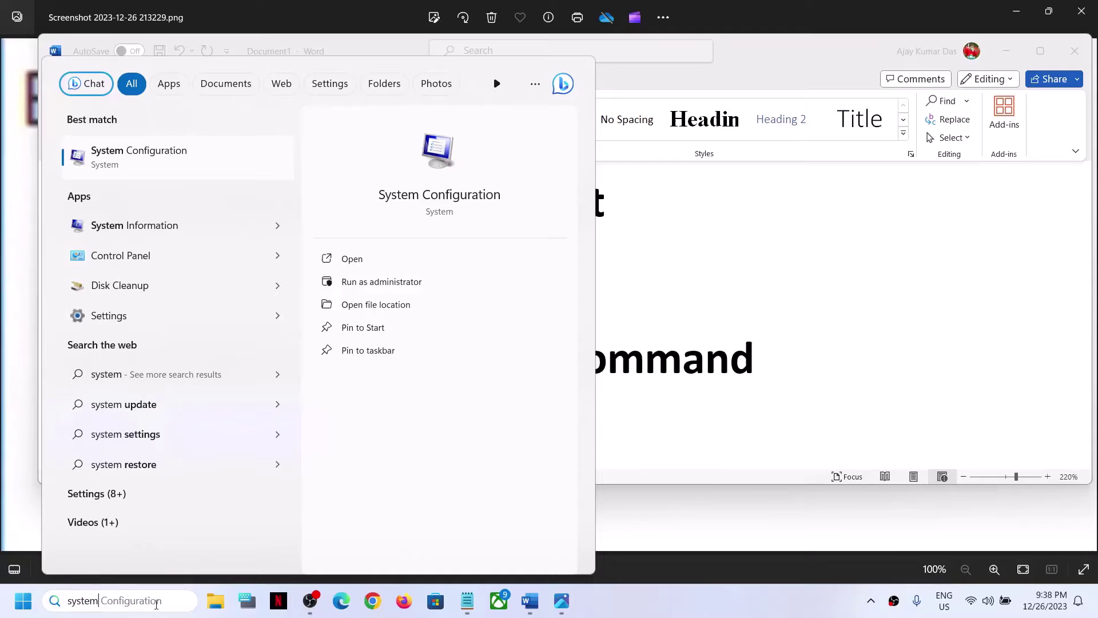
key(Right)
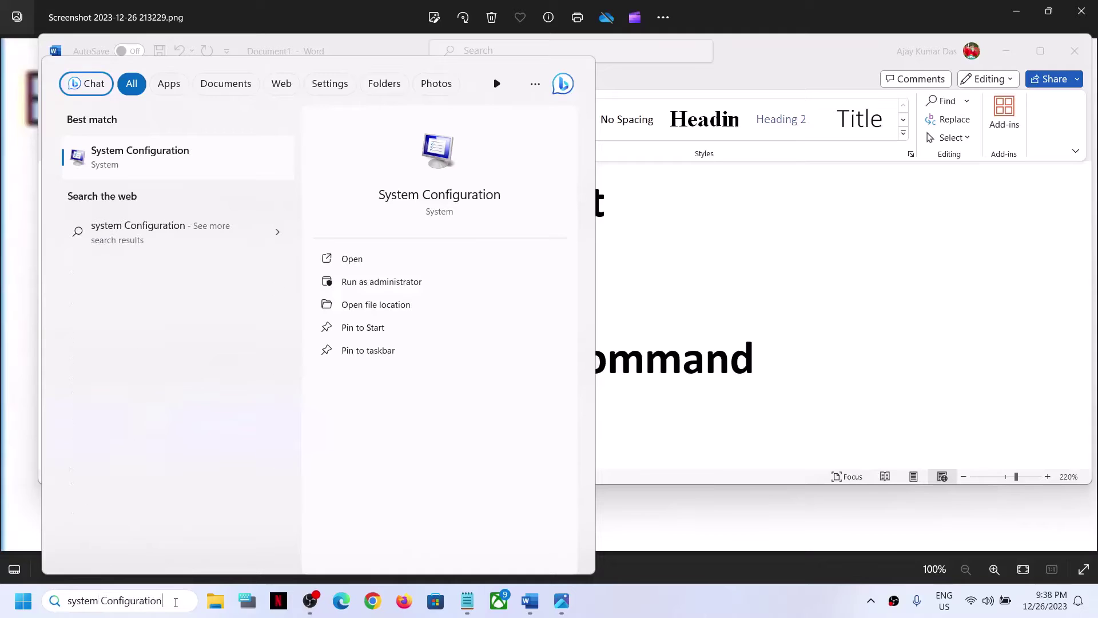
drag(166, 600, 66, 602)
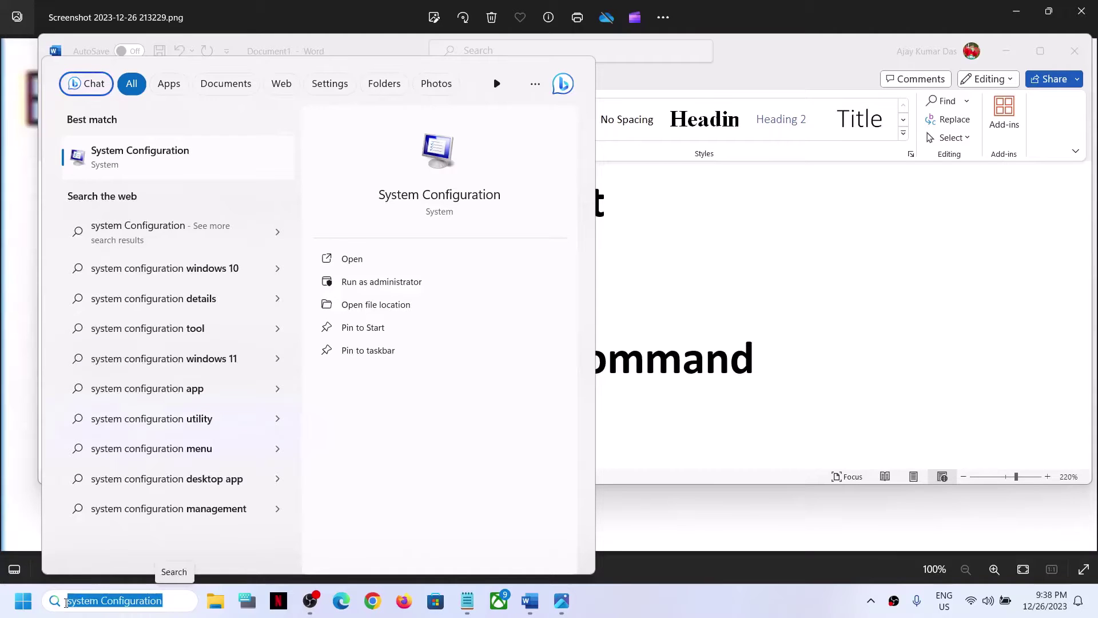
click(147, 166)
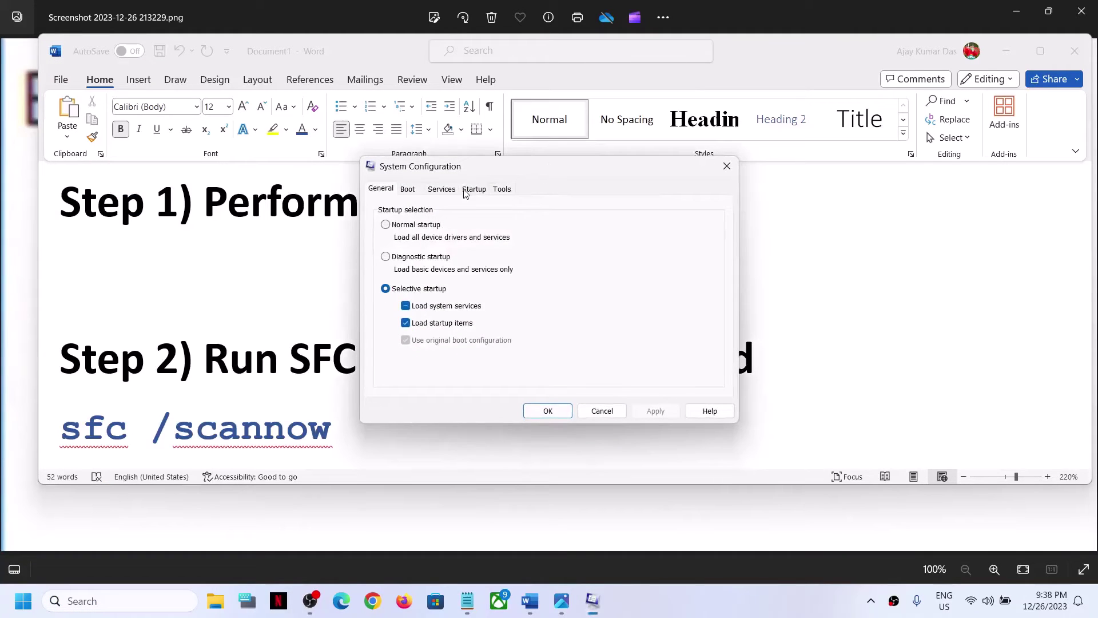
Step: Hide all Microsoft services, disable the rest, apply, and close without restarting
click(451, 190)
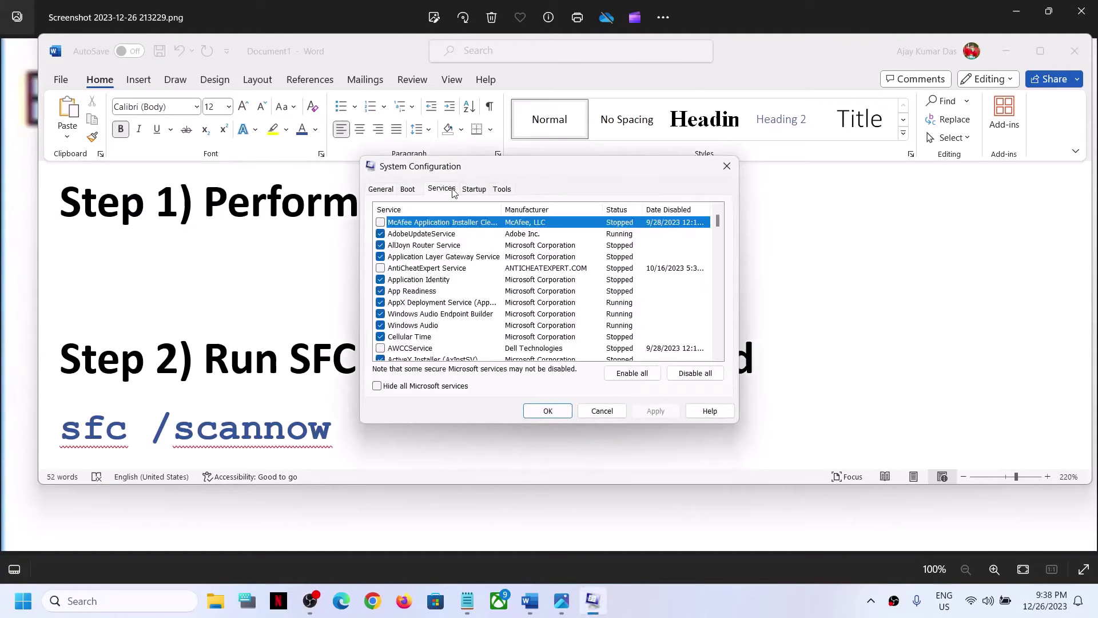
click(377, 386)
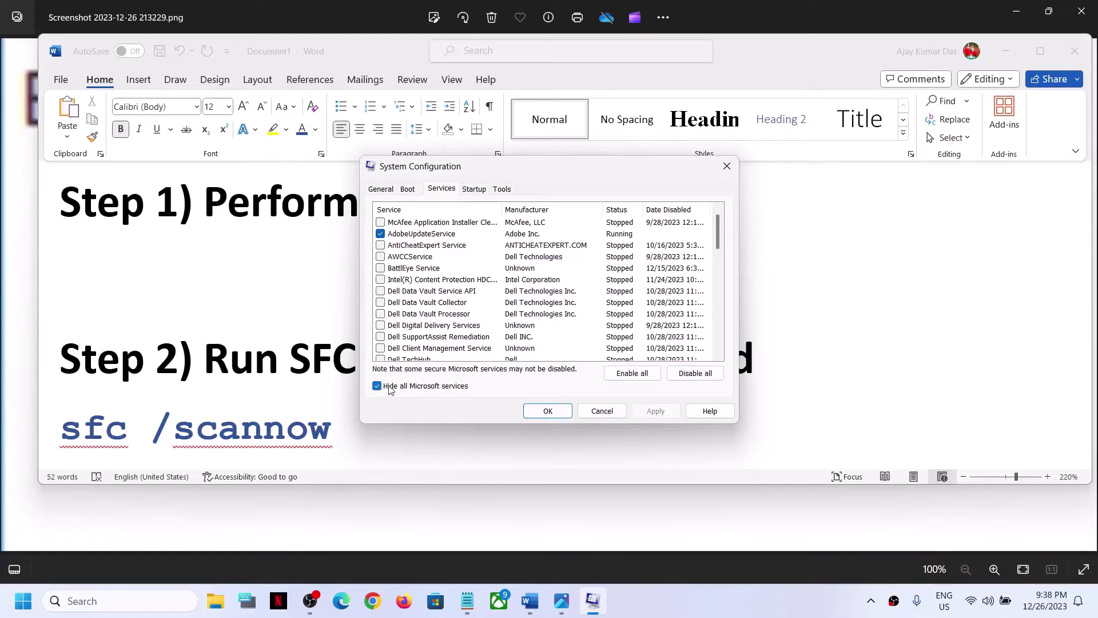
click(693, 374)
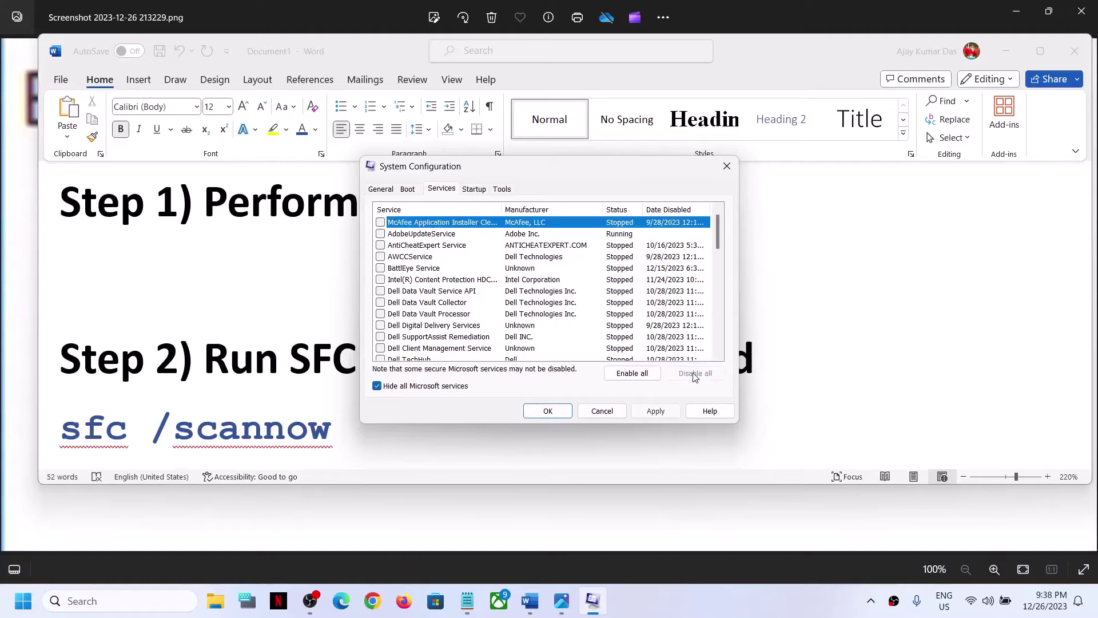
click(655, 411)
click(559, 412)
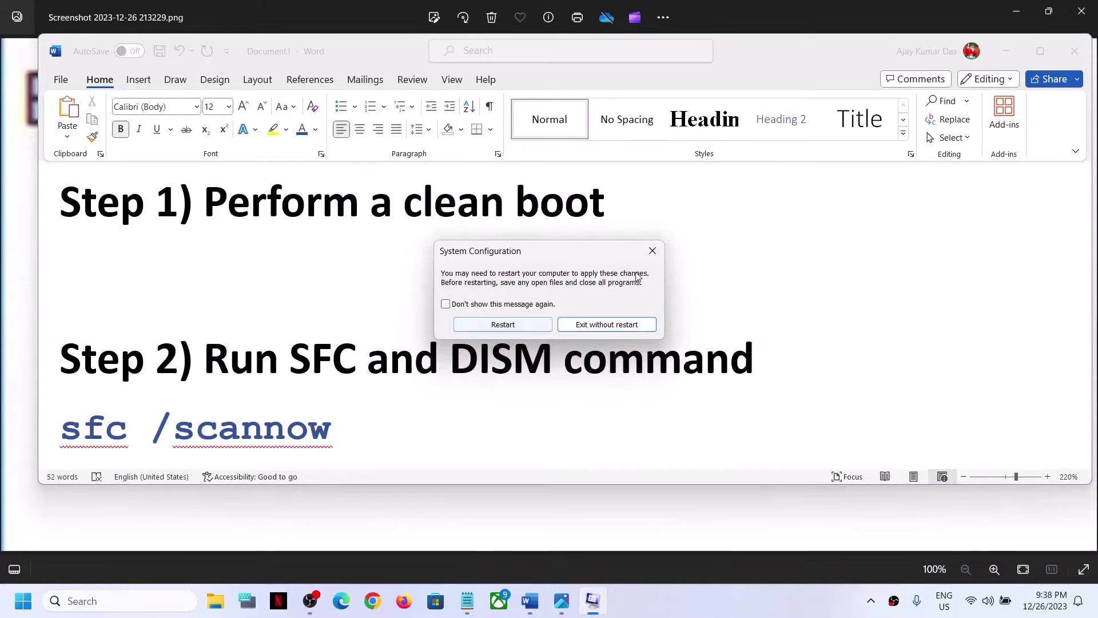
click(652, 250)
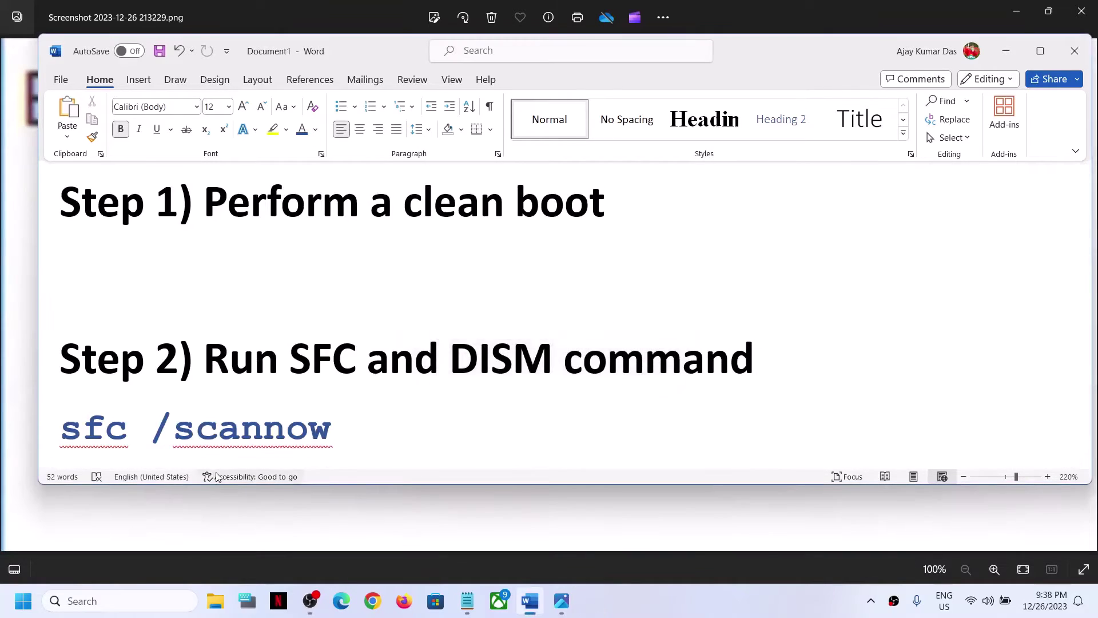
Step: Select the Run SFC and DISM heading, then launch Command Prompt as administrator via cmd
scroll(425, 325, down, 3)
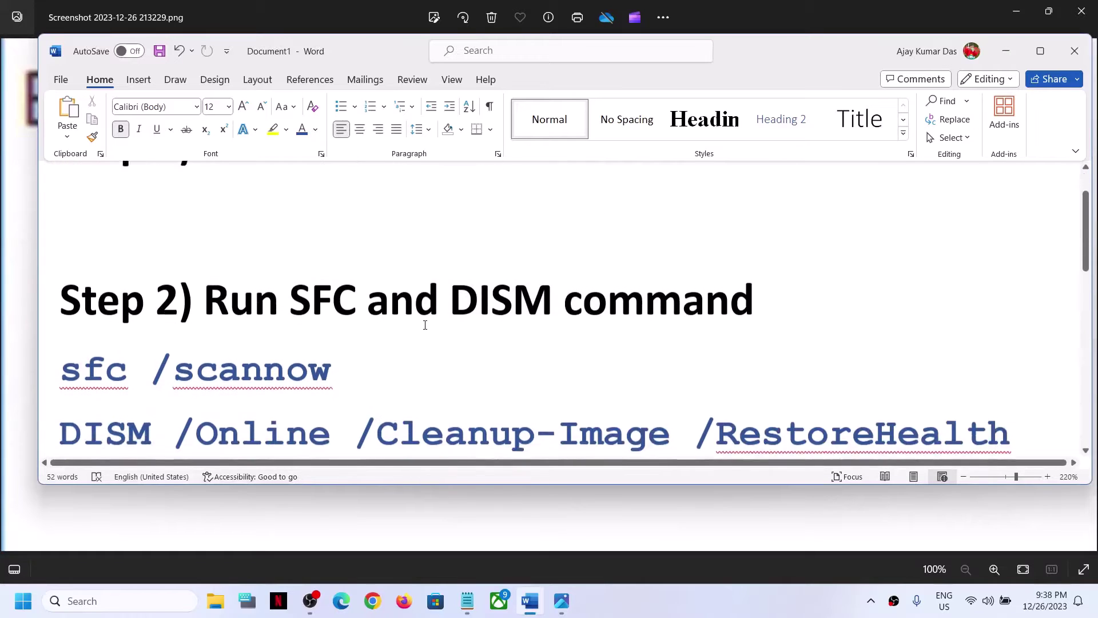
drag(214, 273, 753, 273)
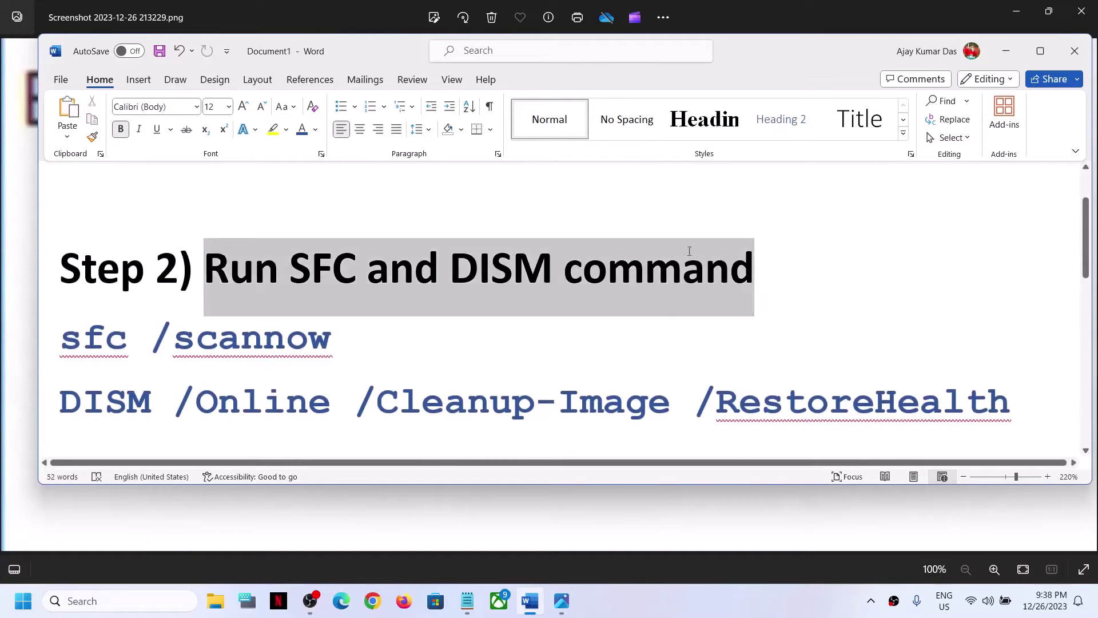
click(131, 601)
text(cmd)
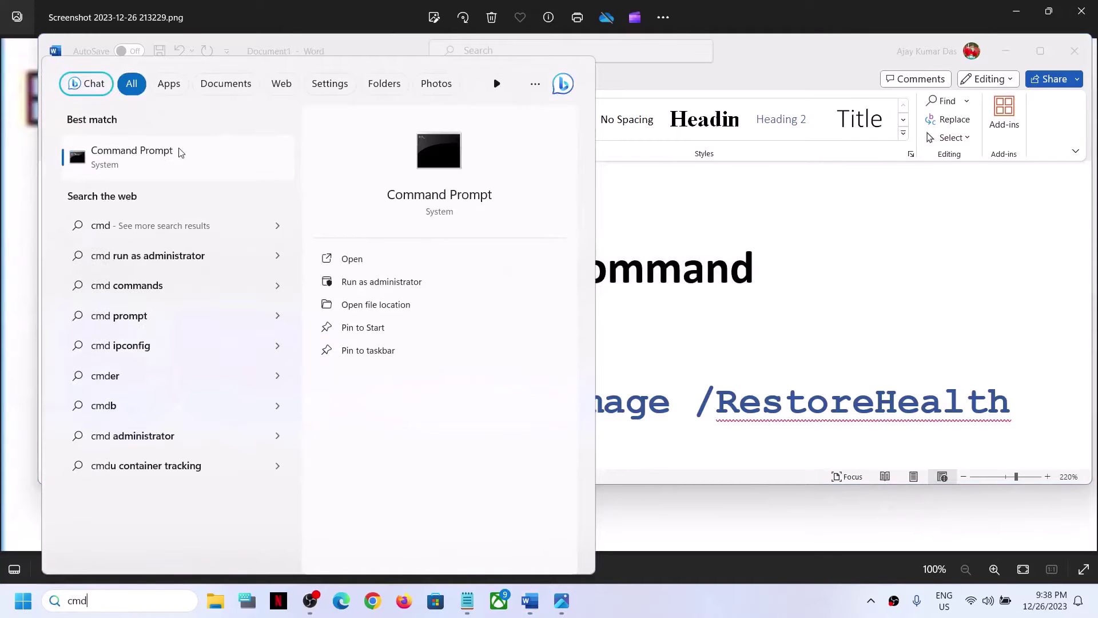
right_click(152, 169)
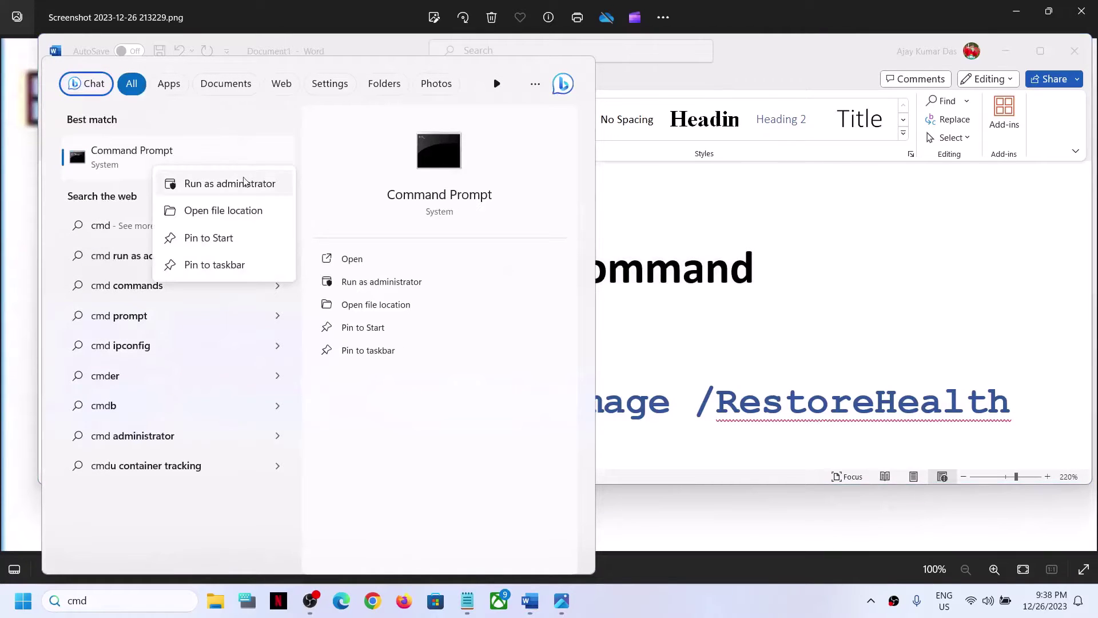
click(240, 183)
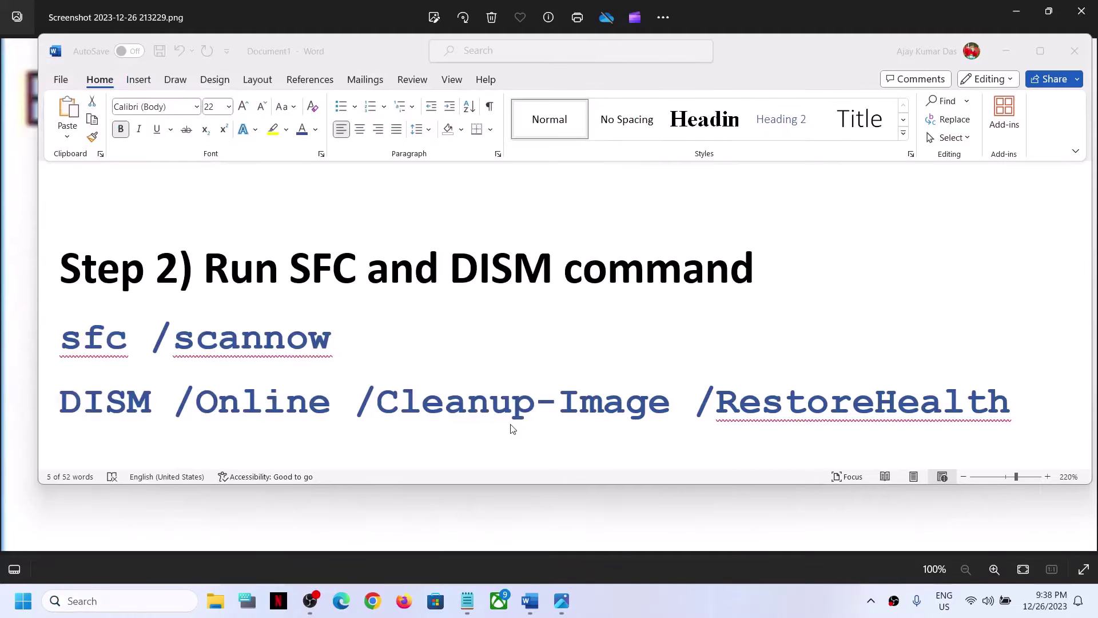
Step: Select the sfc /scannow line in Word and return to the admin Command Prompt
key(alt+Tab)
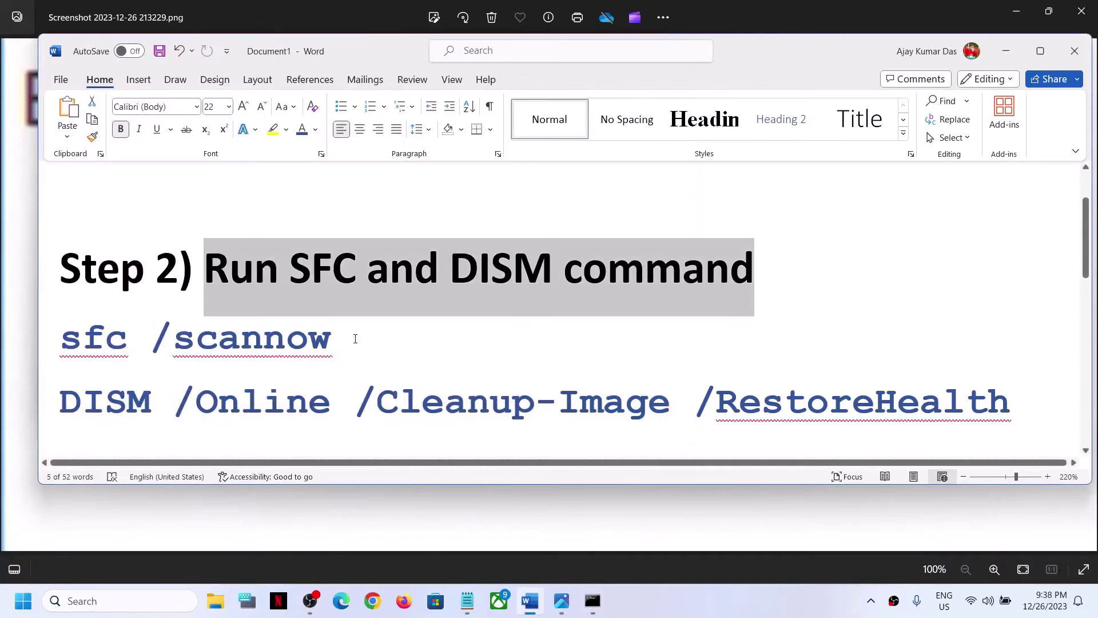
drag(339, 336, 84, 343)
key(ctrl+c)
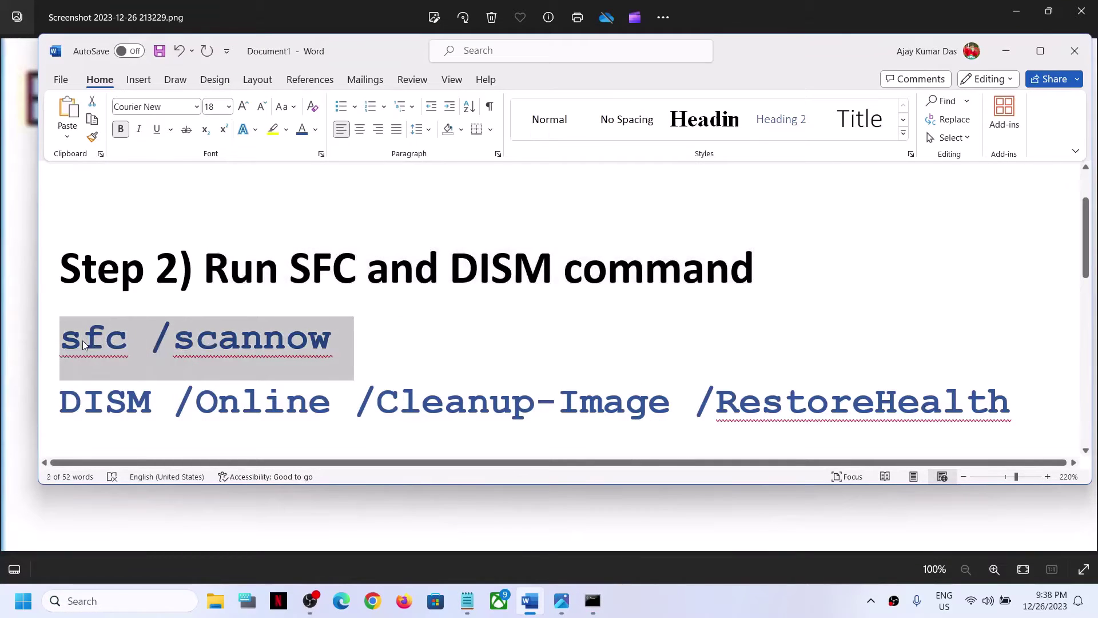
key(alt+Tab)
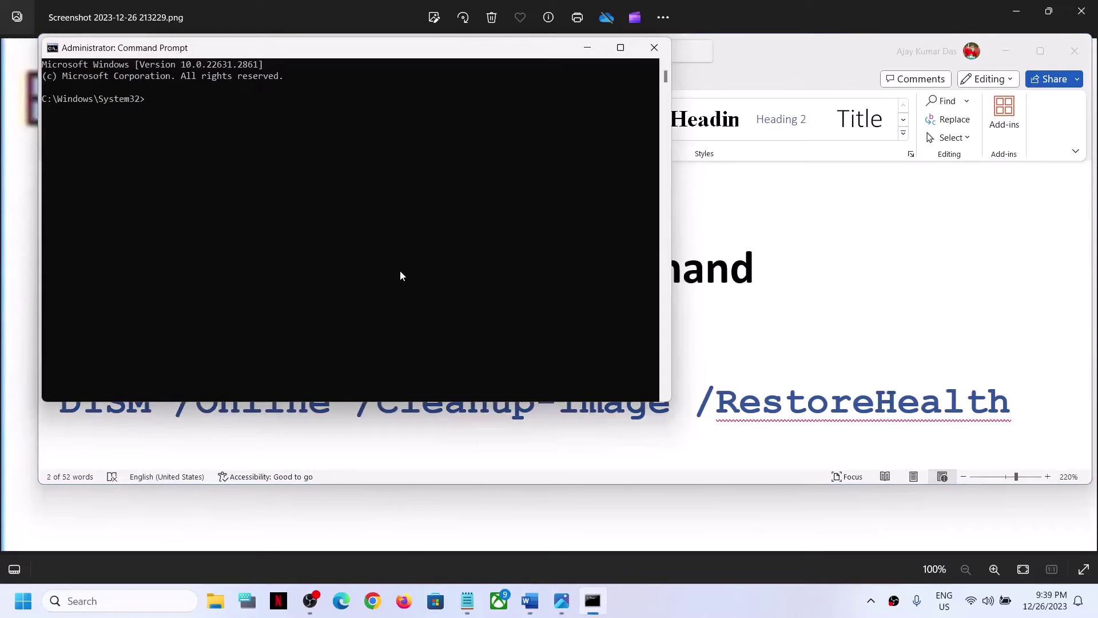
Step: Paste and run sfc /scannow in the administrator Command Prompt, noting its progress percentage
key(ctrl+v)
key(Return)
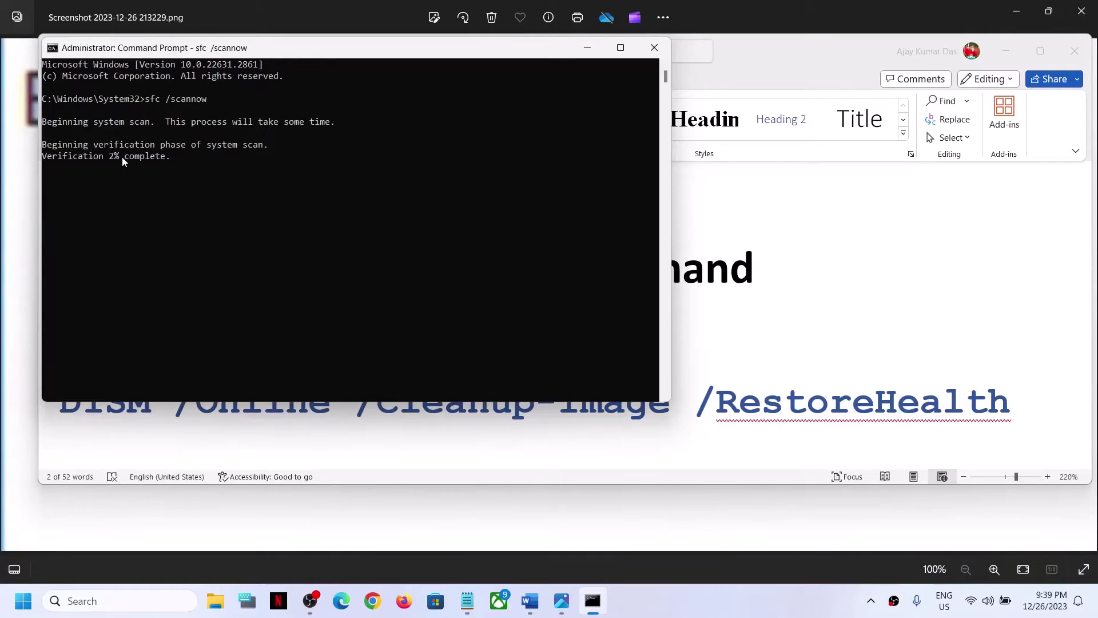
drag(122, 156, 100, 159)
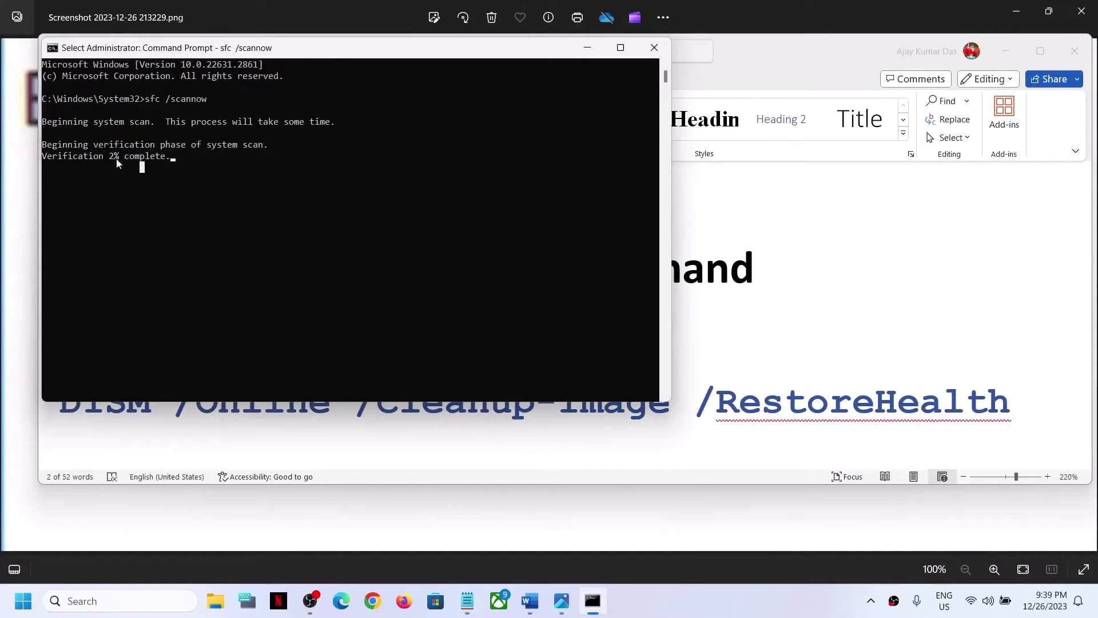
Step: Select the full DISM command line in the Word notes
click(698, 424)
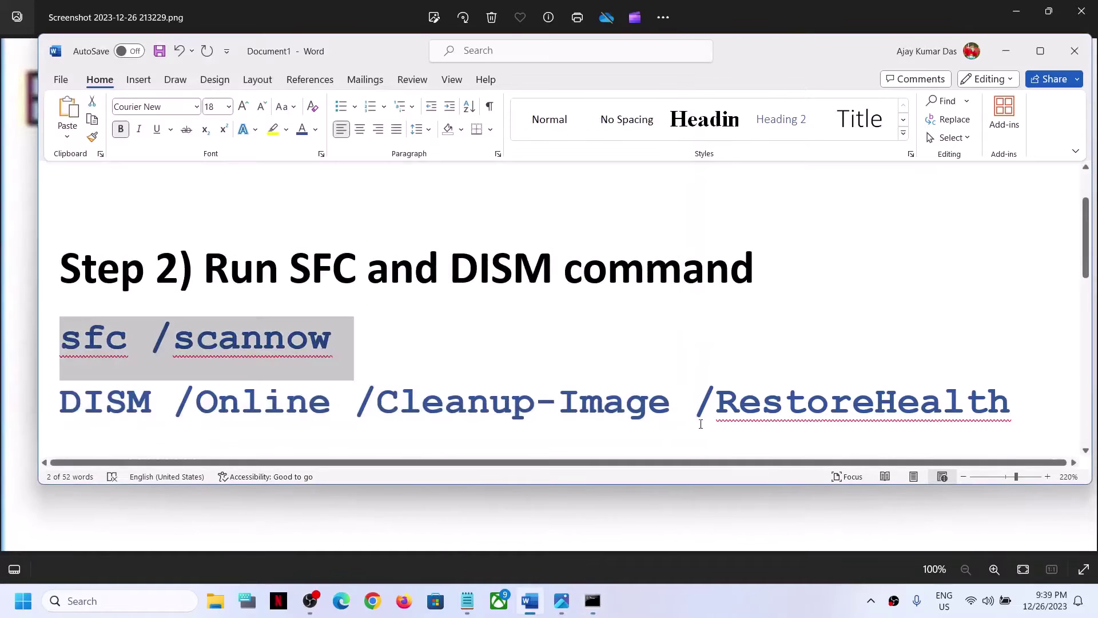
double_click(603, 405)
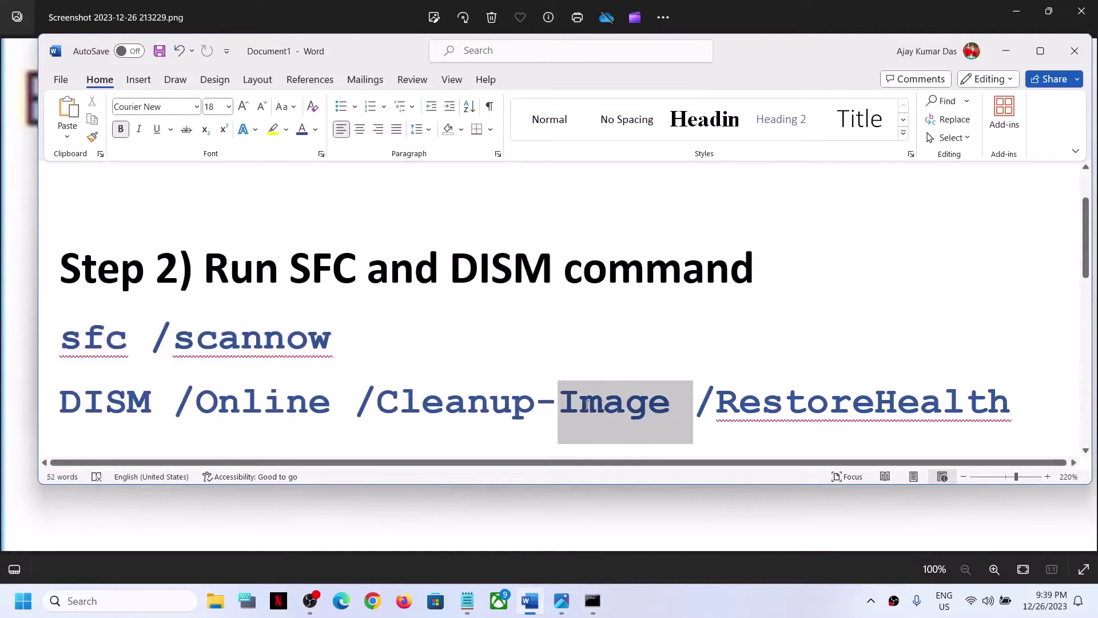
click(581, 403)
drag(1035, 406, 135, 411)
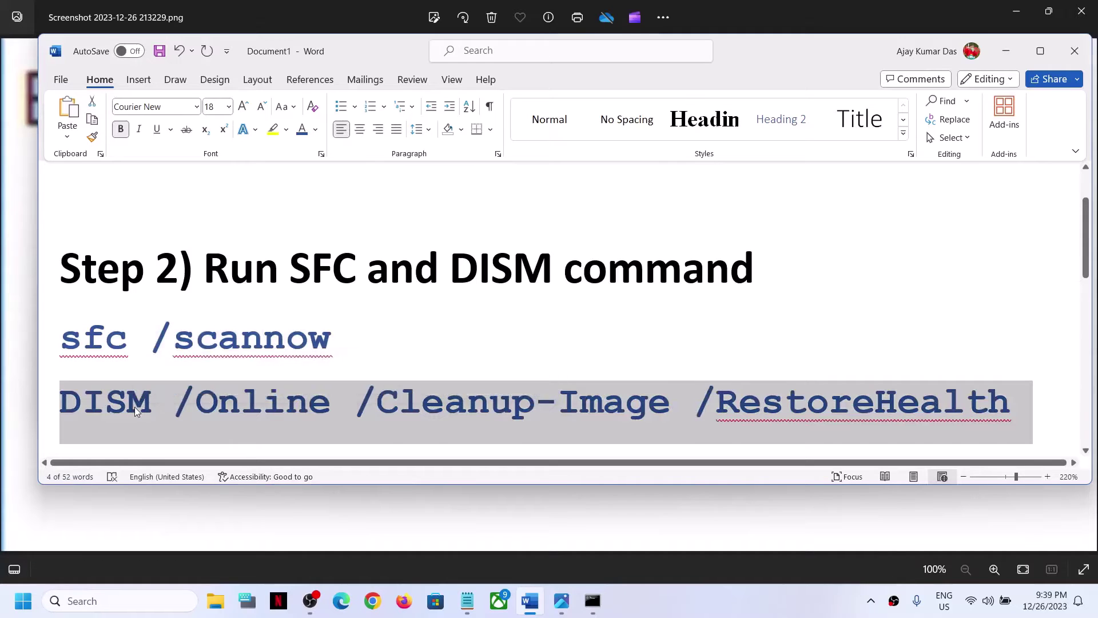
key(alt+Tab)
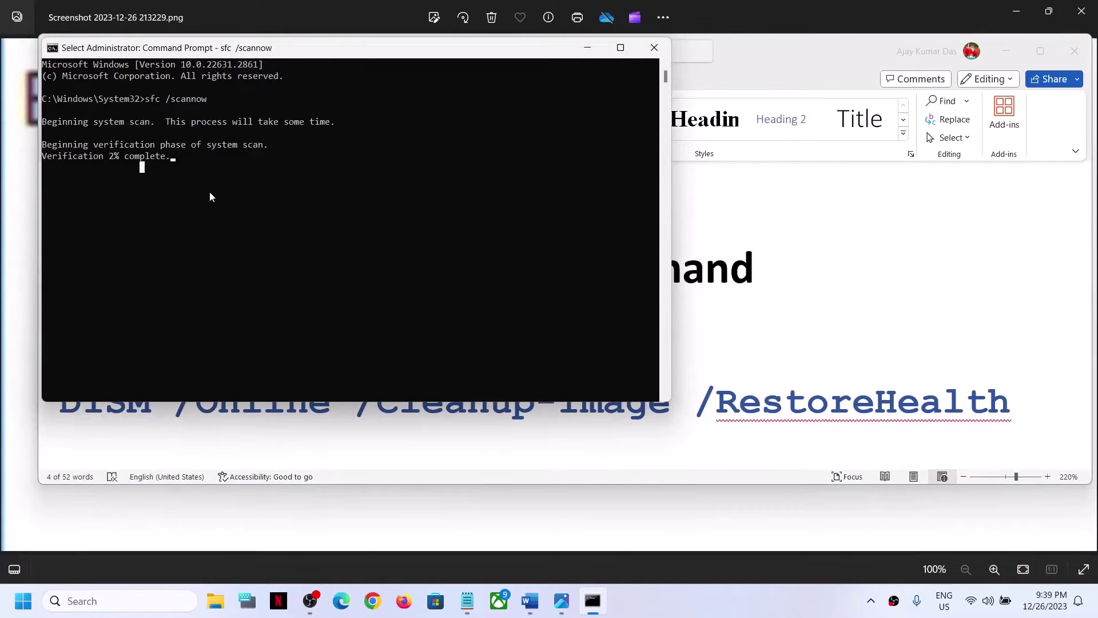
key(alt+Tab)
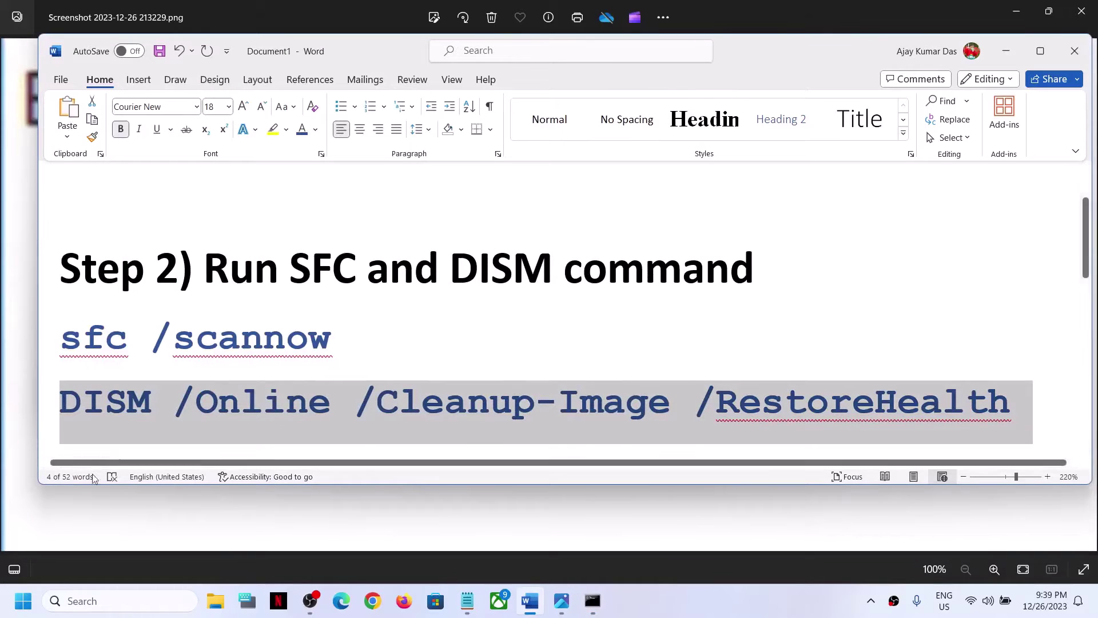
Step: Show the Start menu power options, then scroll Word to the Step 3 Update Windows heading
click(23, 600)
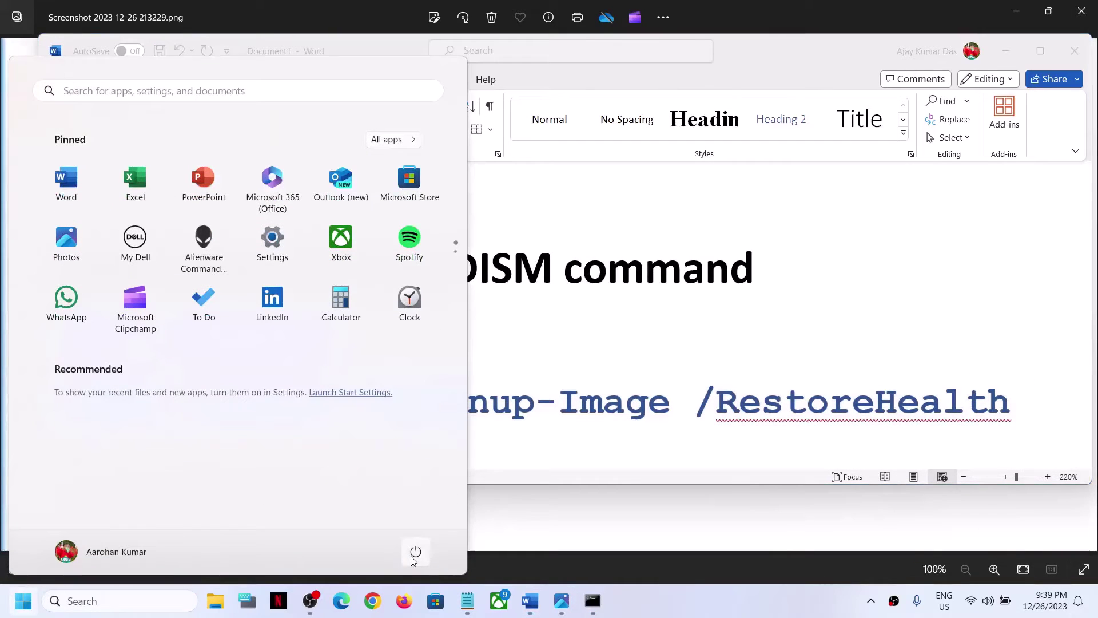
click(415, 551)
key(Escape)
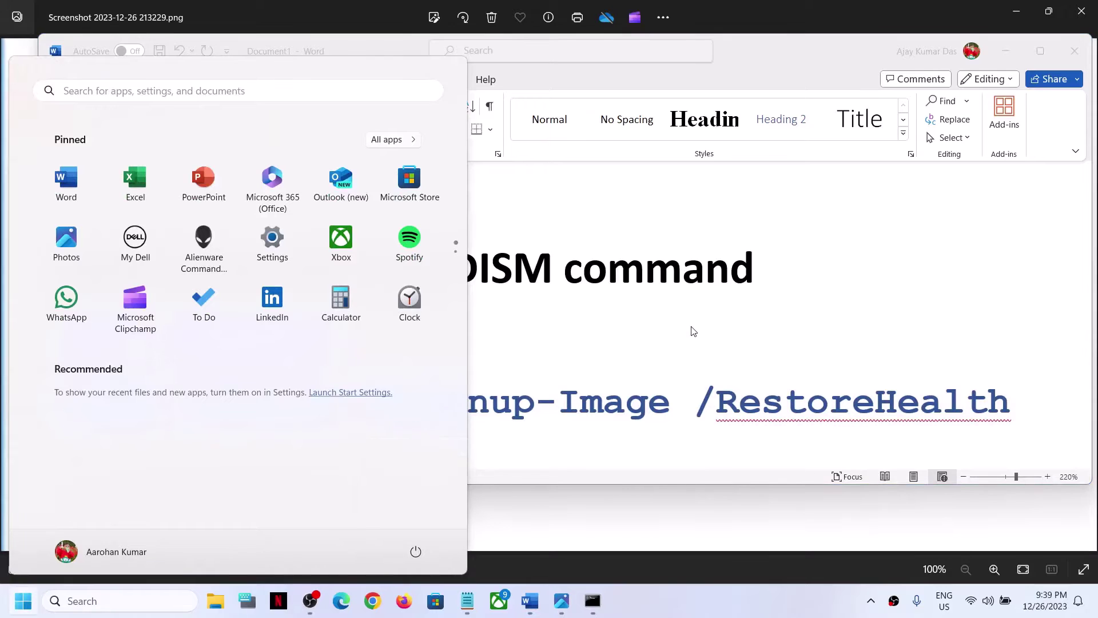
key(Escape)
scroll(503, 348, down, 5)
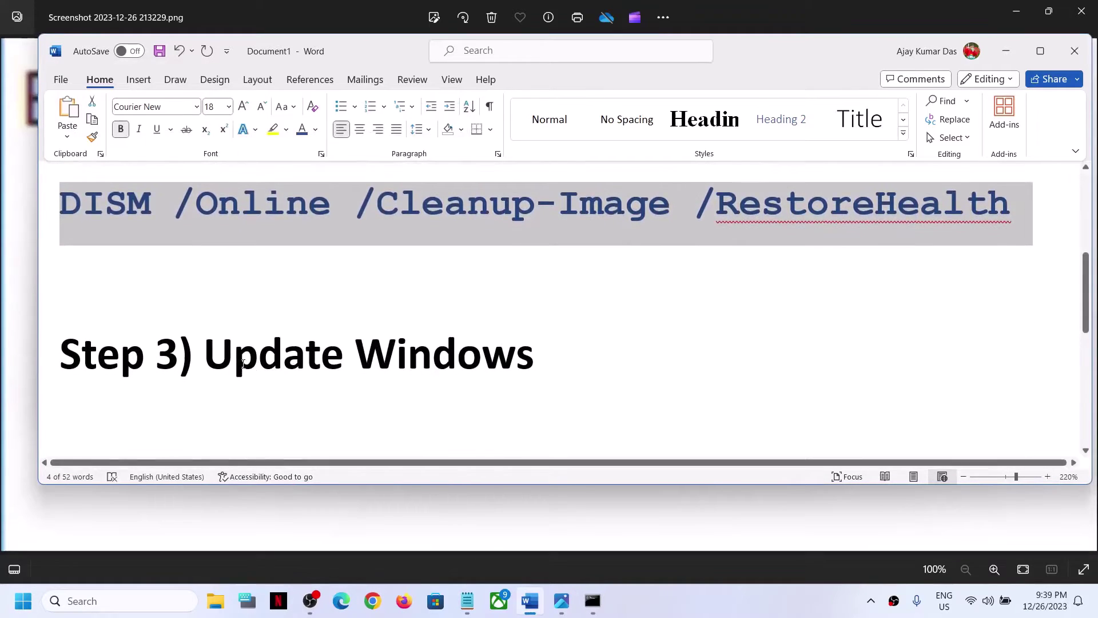
drag(205, 356, 612, 358)
Step: Open Settings and start checking for updates on the Windows Update page
key(super+i)
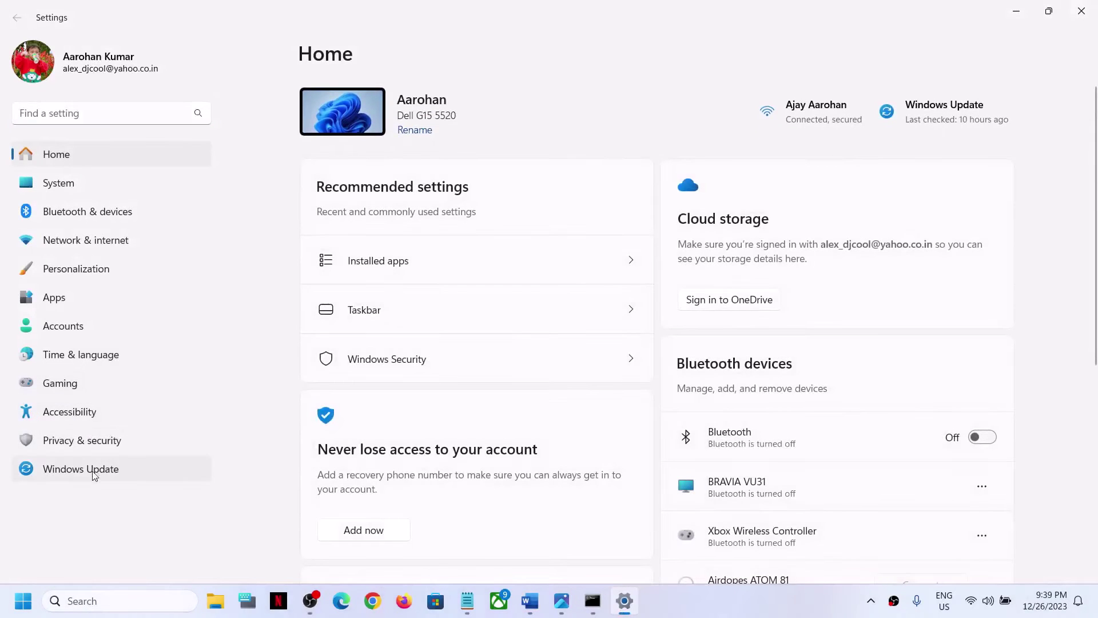
click(93, 473)
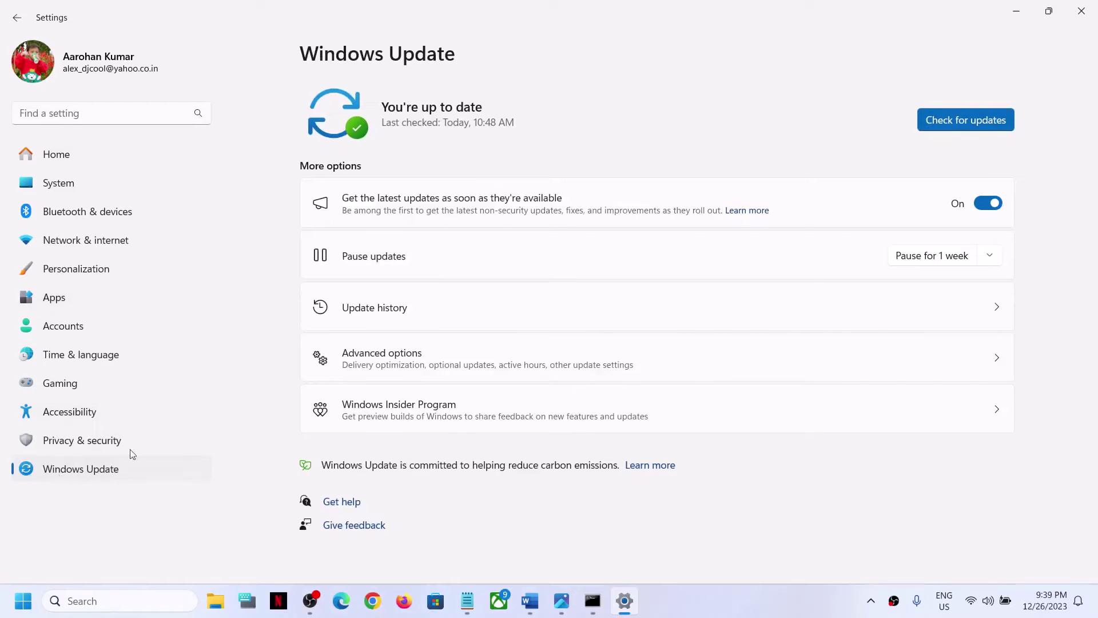
click(973, 124)
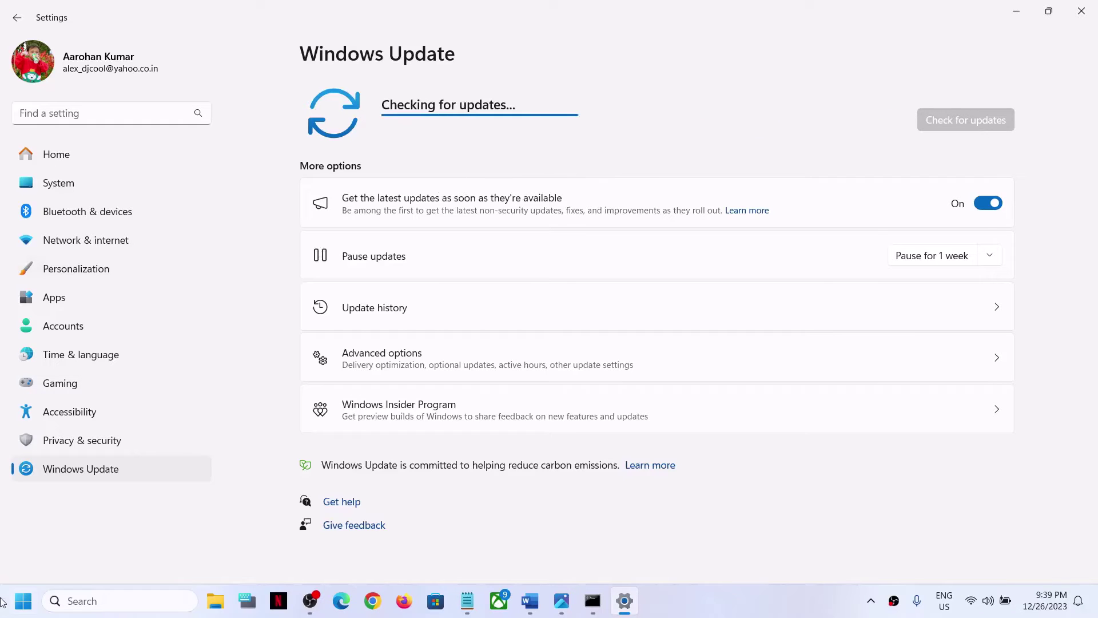
Step: Show the Start power options, then bring Word back and scroll to Step 4
click(18, 609)
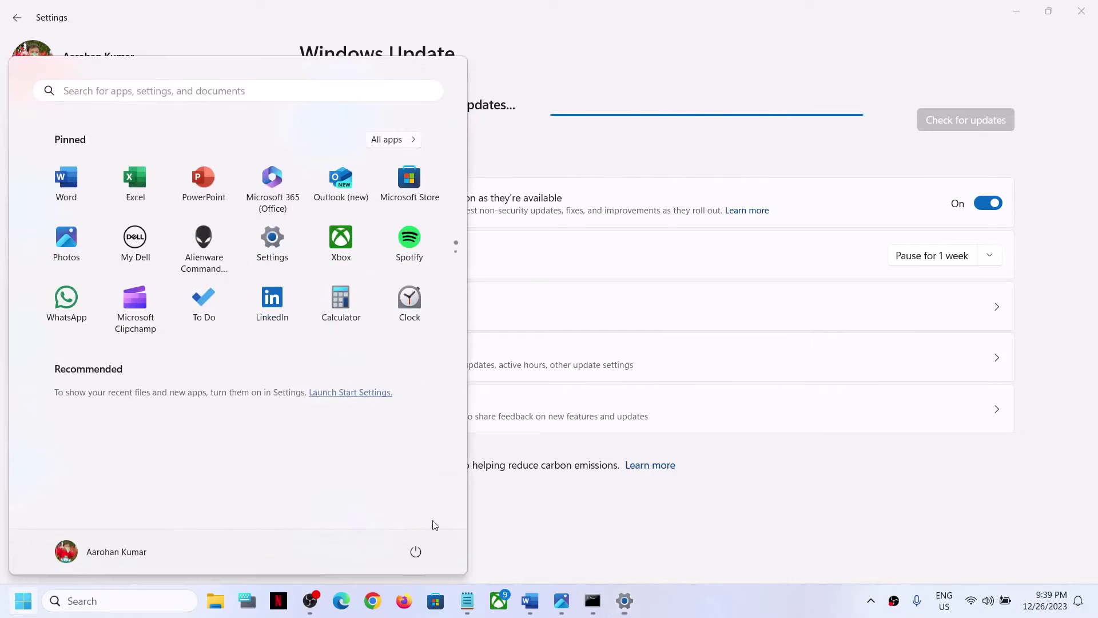
click(416, 551)
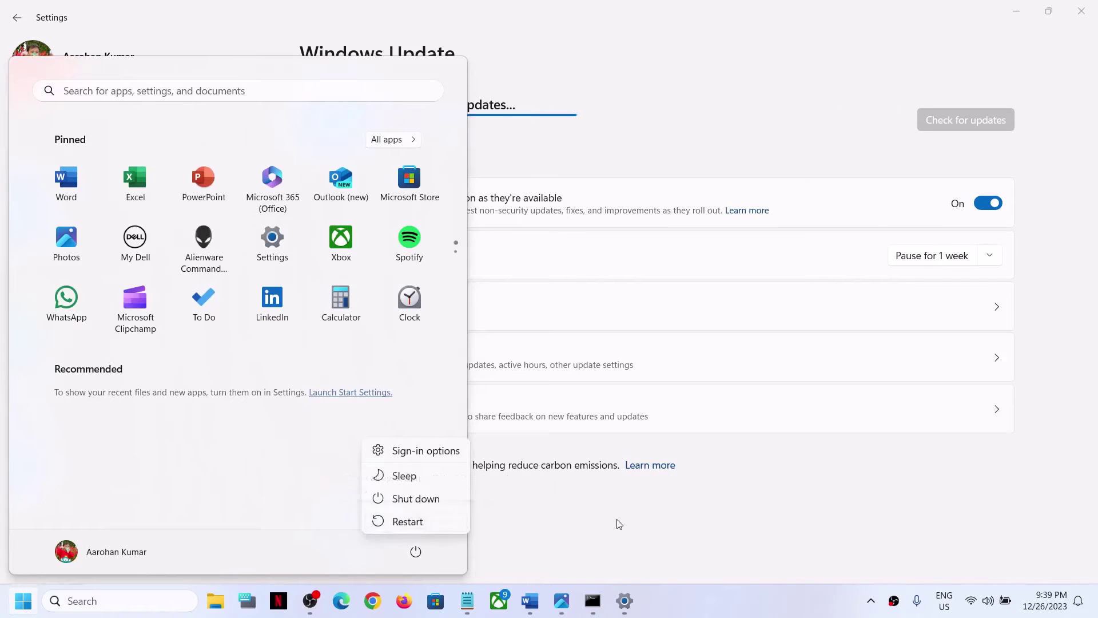
key(Escape)
click(629, 118)
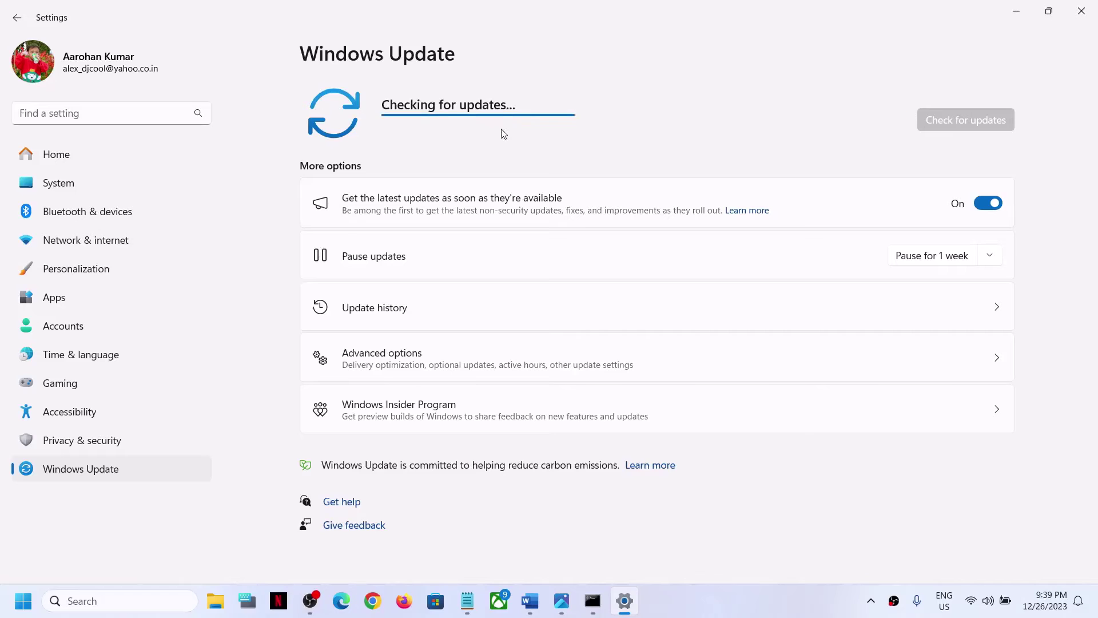
key(super)
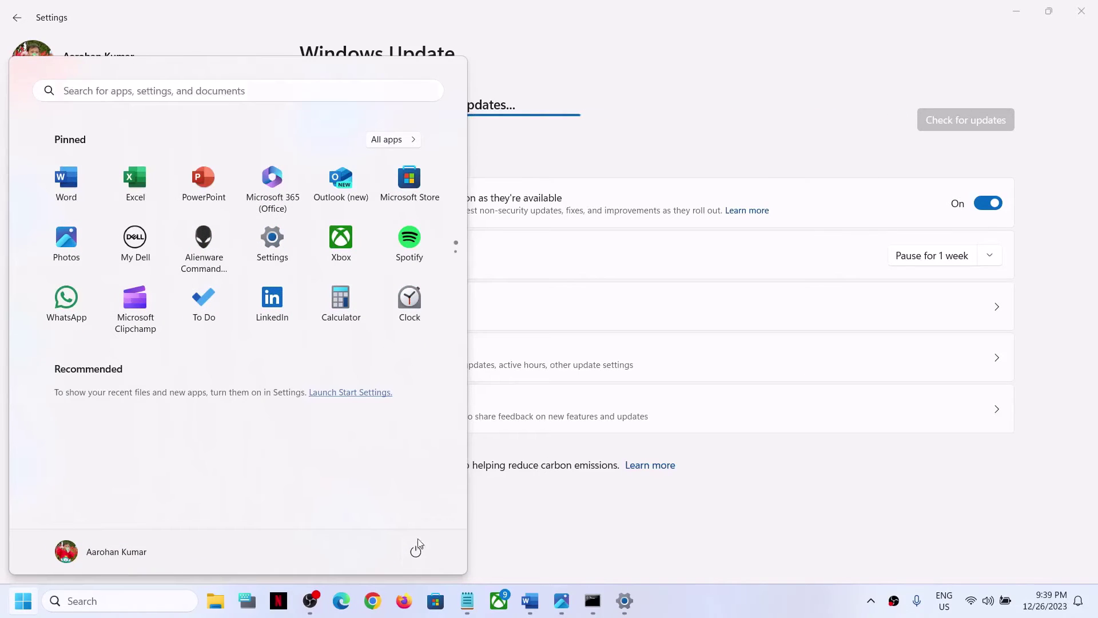
click(538, 608)
scroll(384, 330, down, 3)
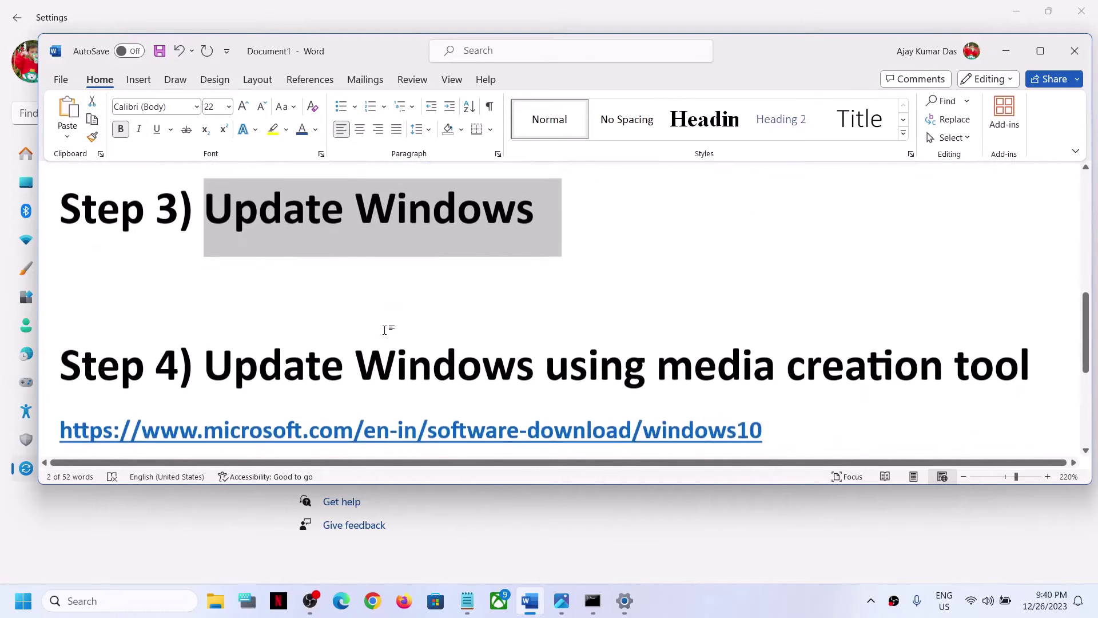
Step: Delete the windows10 download link line and select the remaining windows11 link
drag(213, 296, 1029, 298)
click(785, 361)
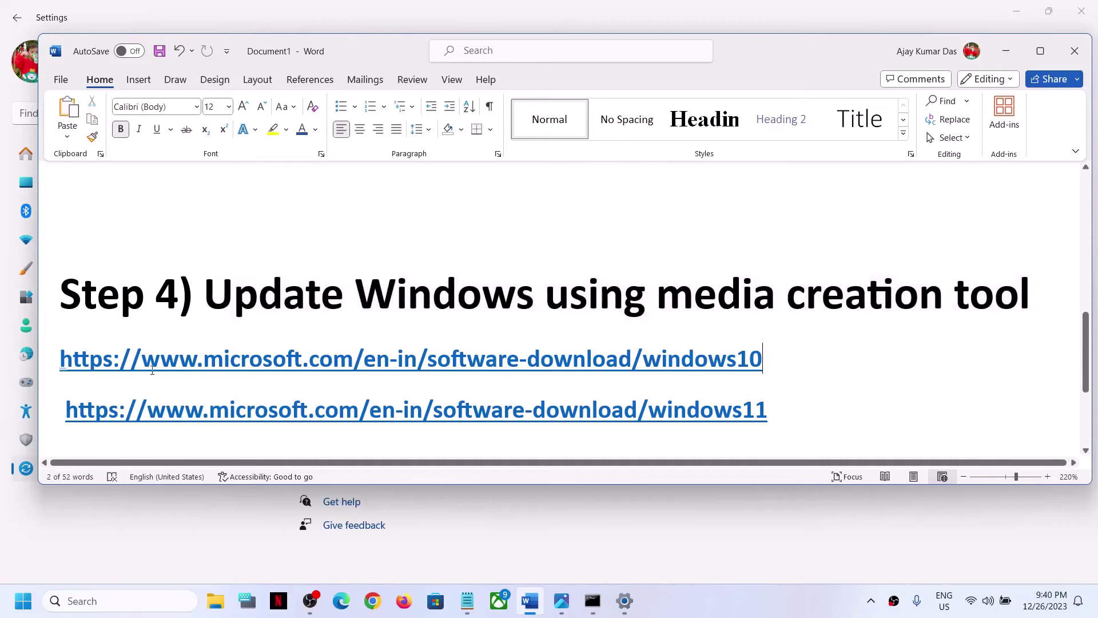
triple_click(112, 365)
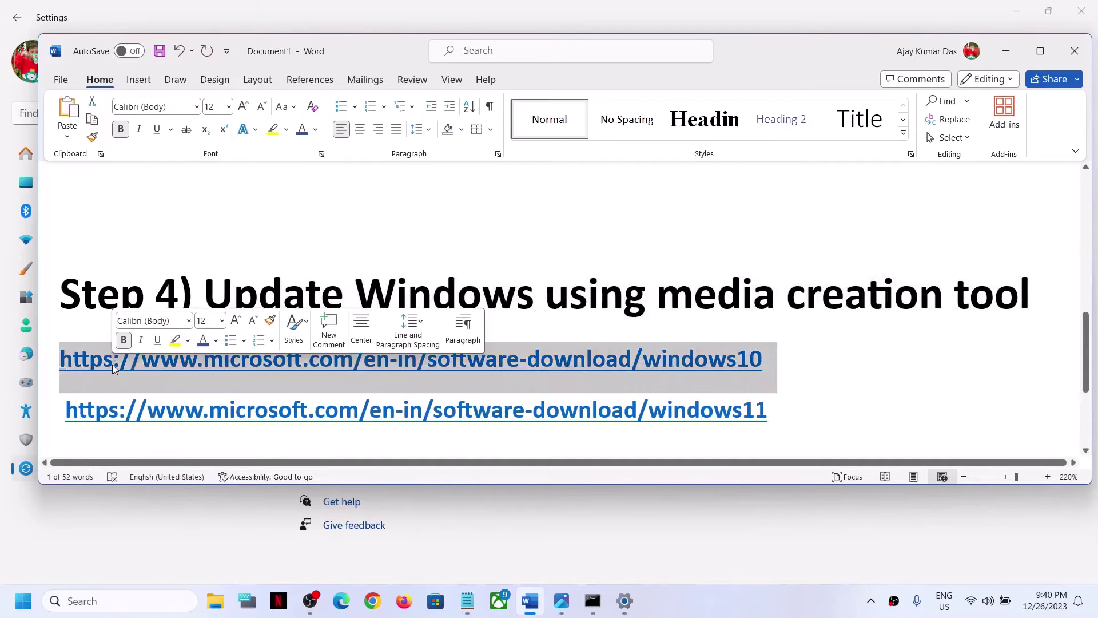
key(Delete)
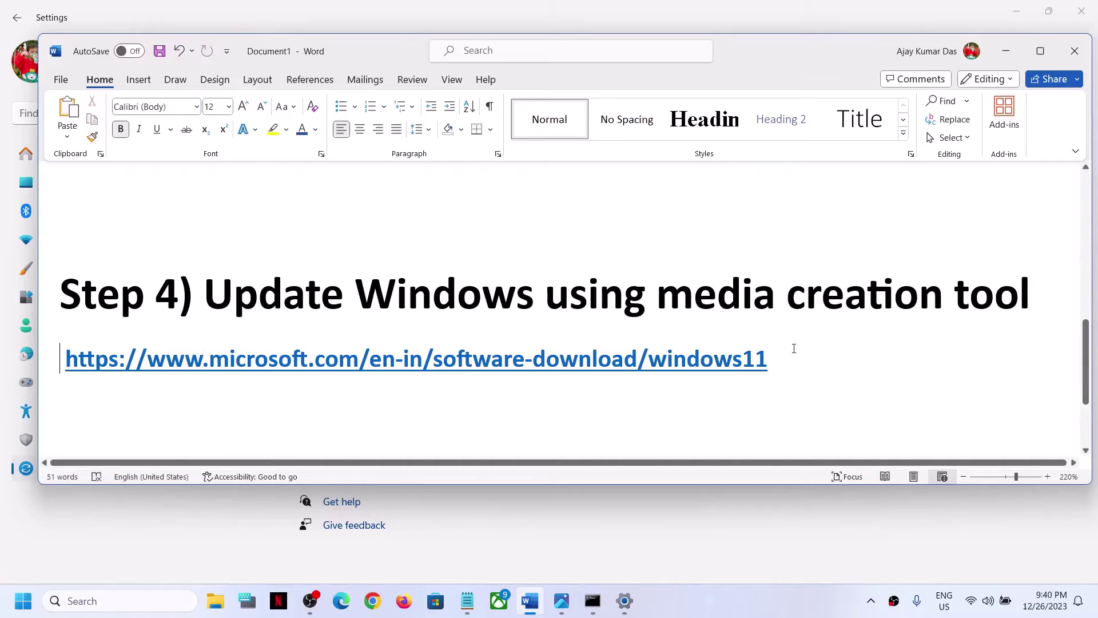
drag(690, 350, 120, 362)
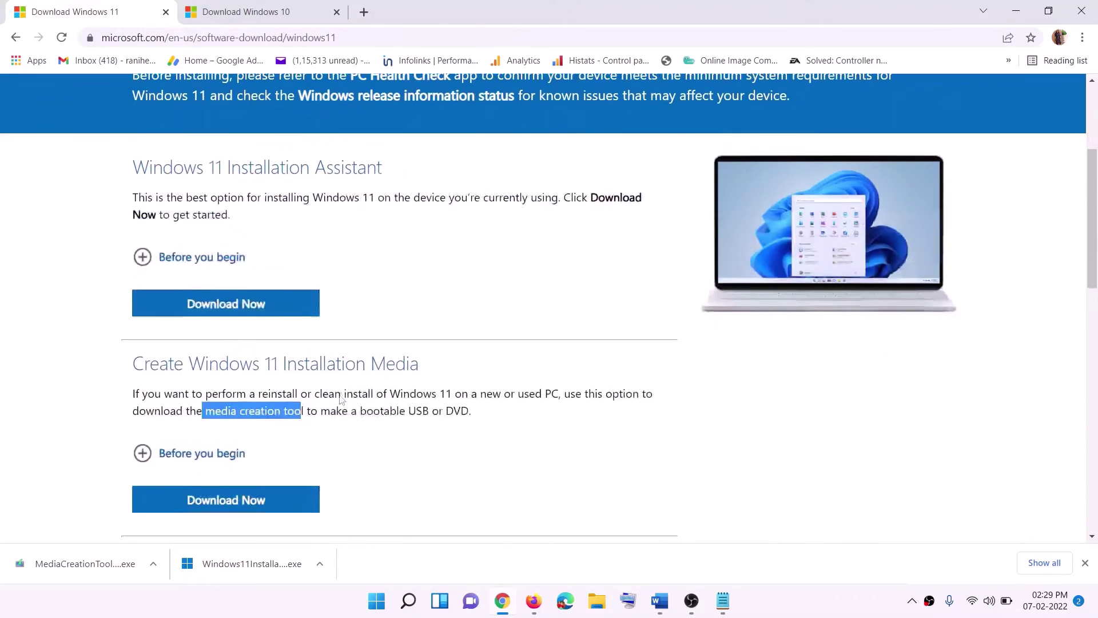
Step: Download and run the Windows 11 media creation tool, allowing it to make changes
scroll(341, 398, down, 1)
drag(206, 339, 317, 340)
click(219, 434)
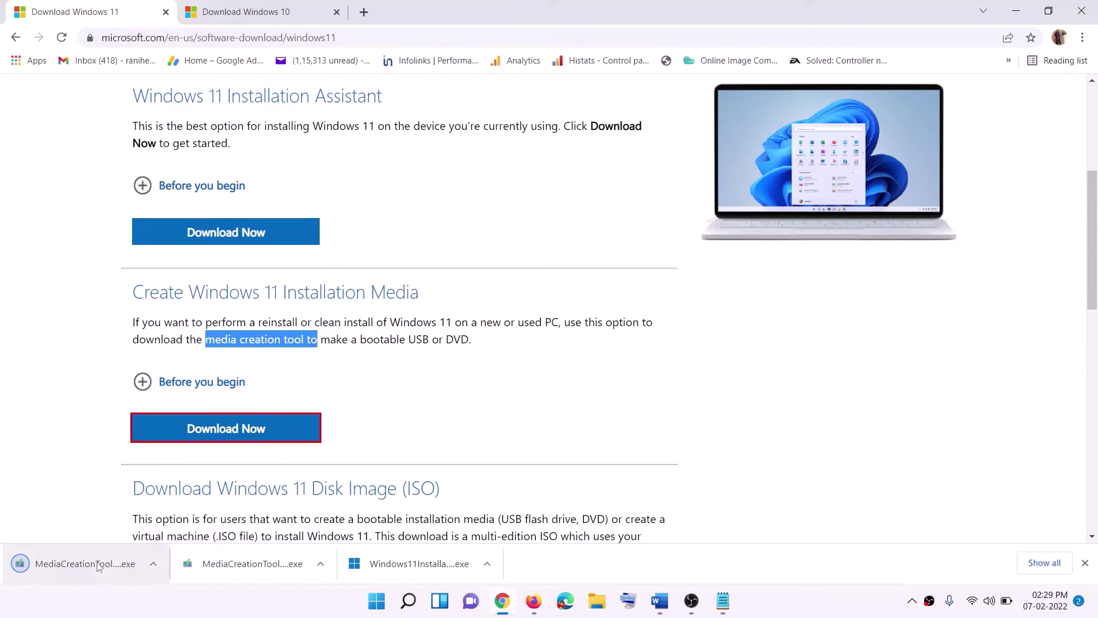
click(77, 571)
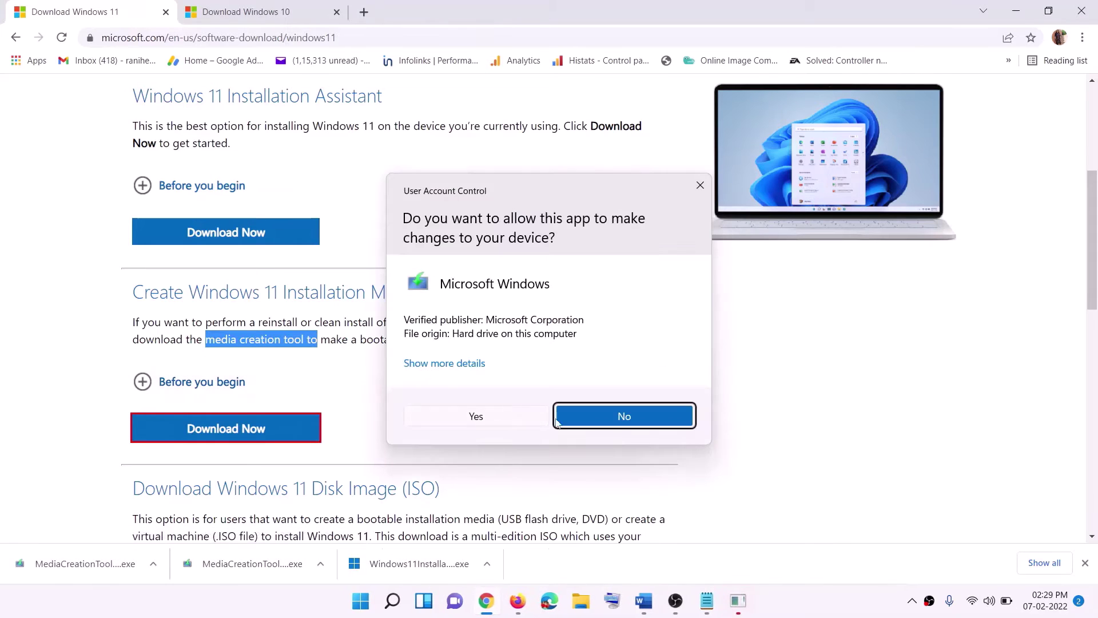
click(478, 417)
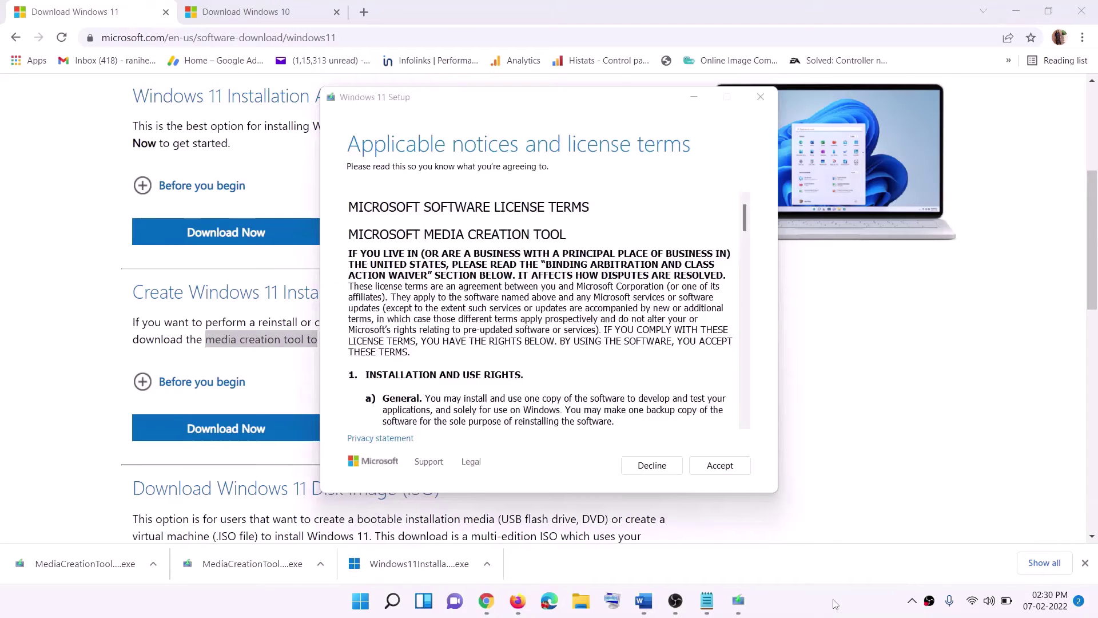
Step: Accept the license, keep the recommended edition, save an ISO to the Desktop, and show the desktop
click(715, 466)
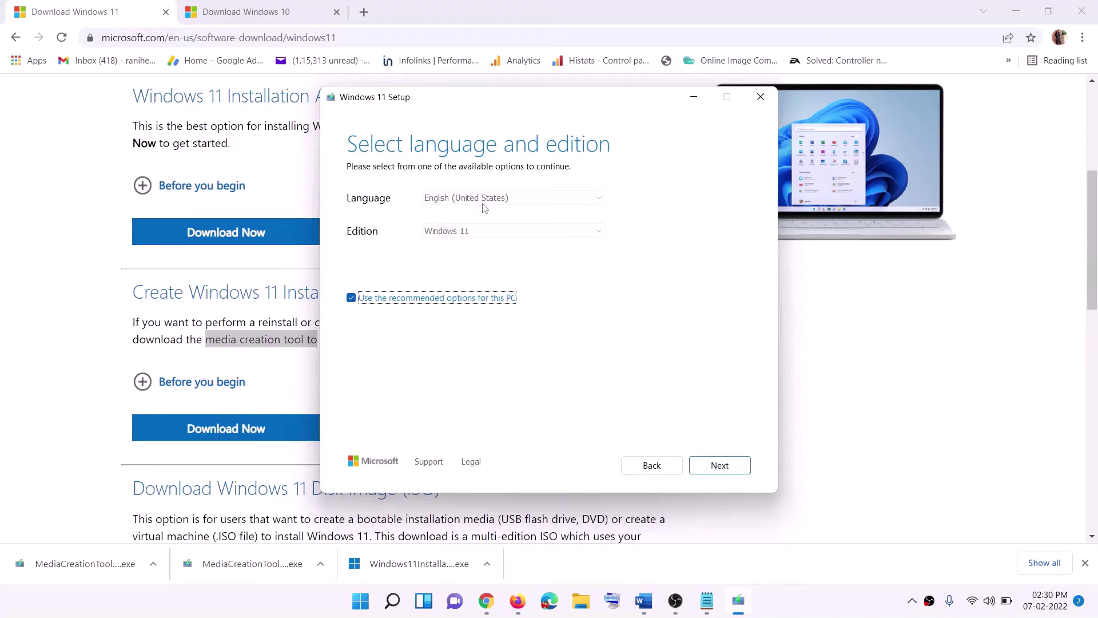
click(715, 465)
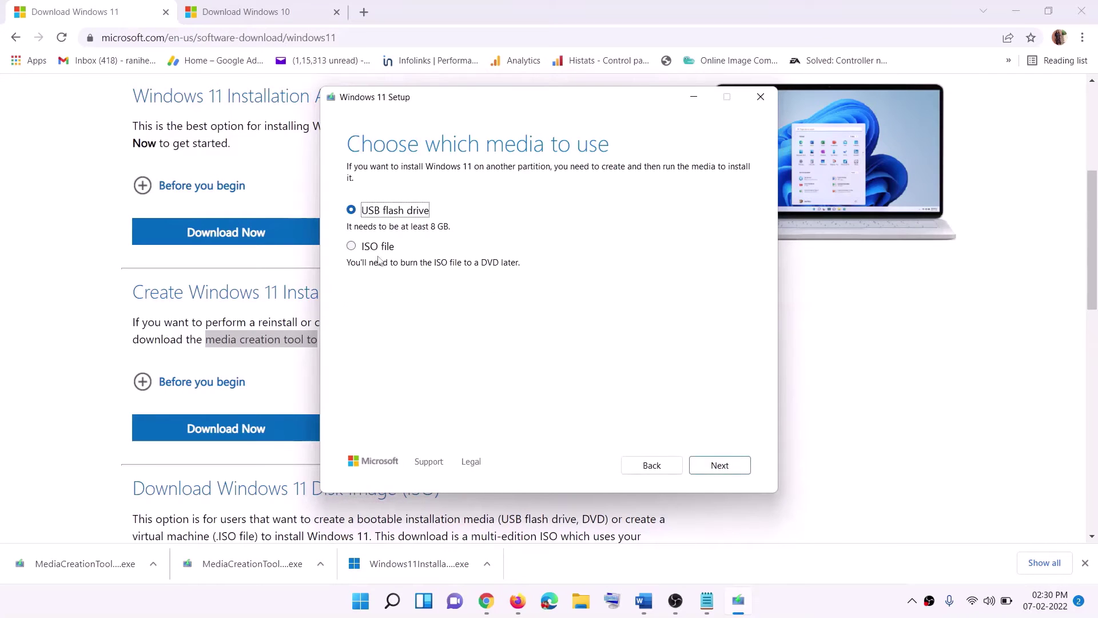
click(356, 248)
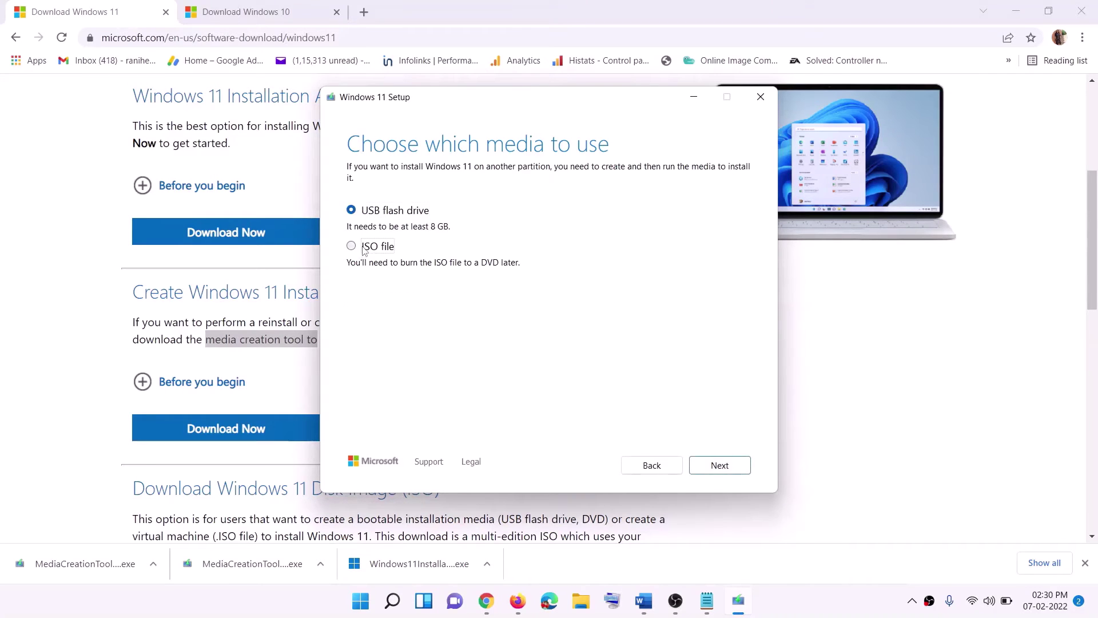
click(718, 464)
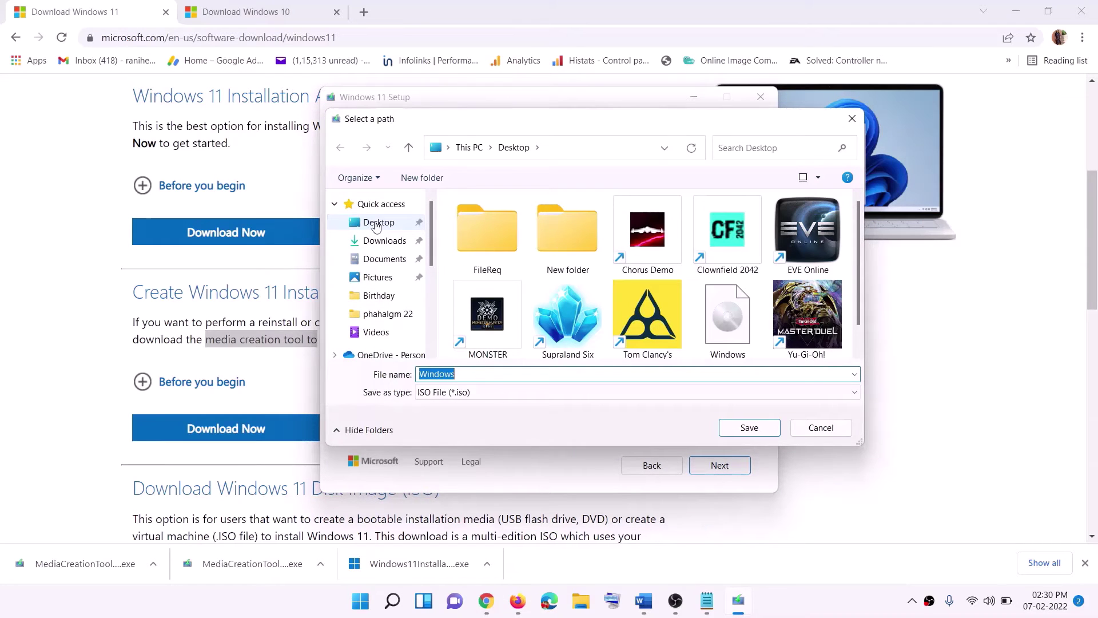
click(410, 223)
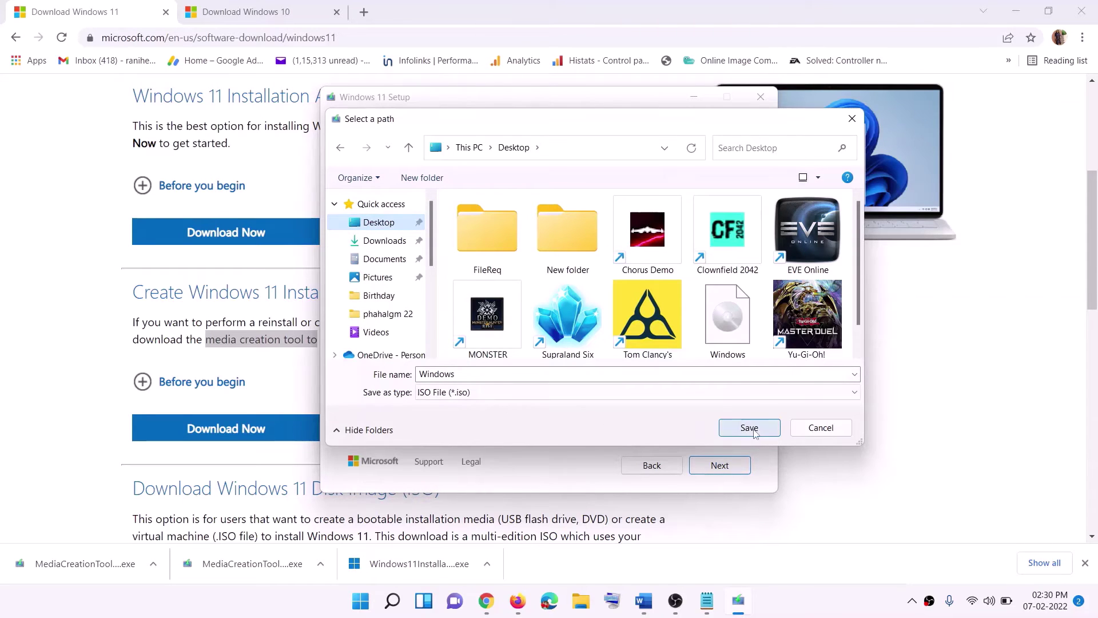
click(775, 600)
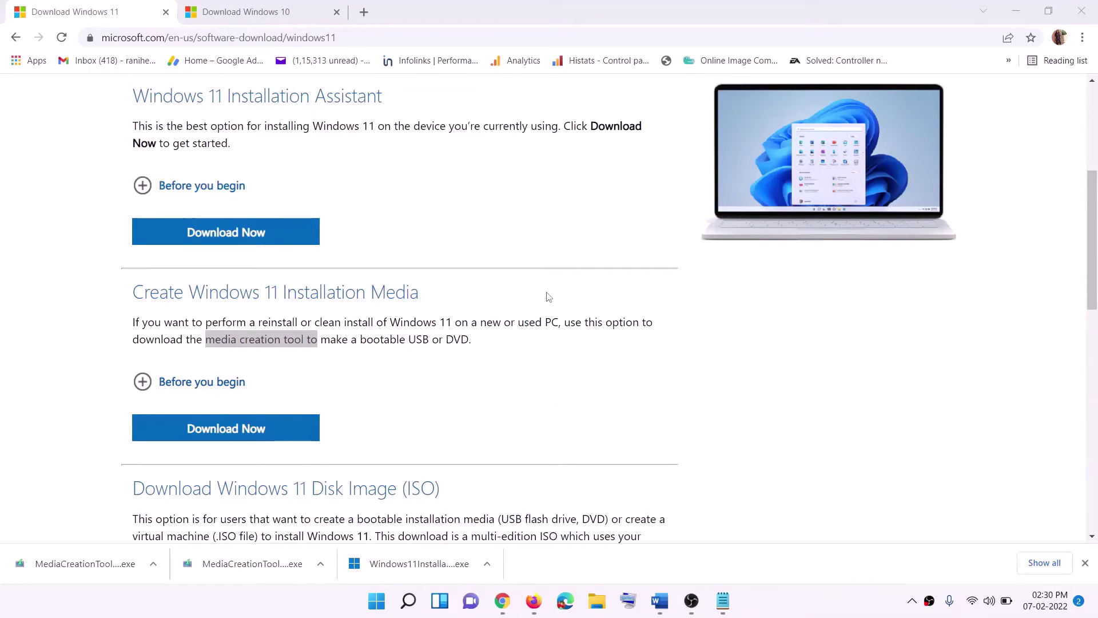
key(super+d)
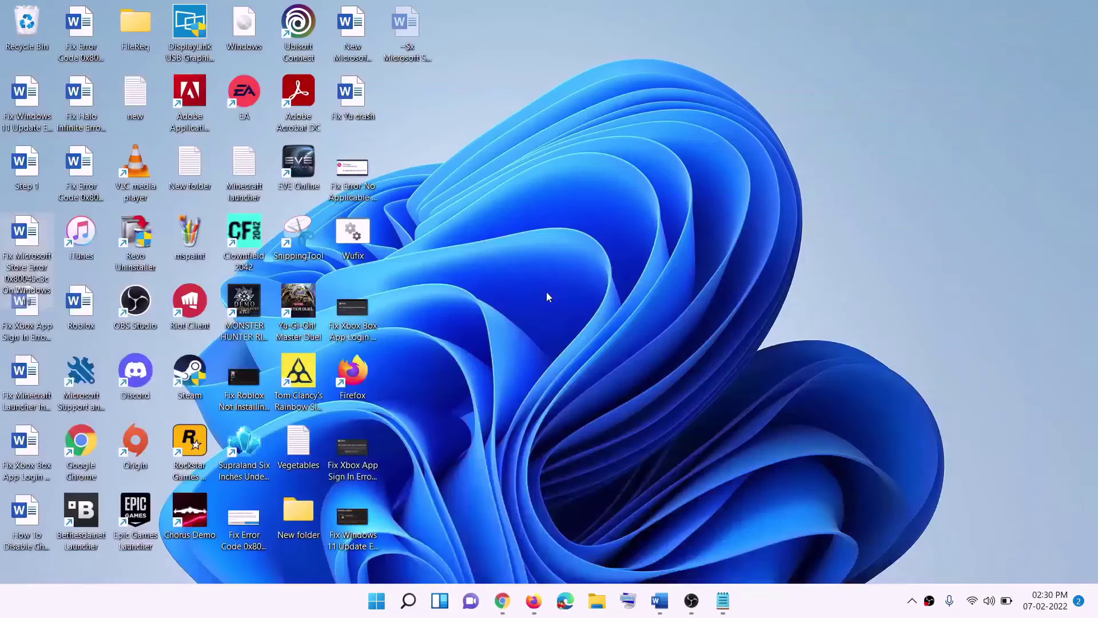
Step: Mount the Windows ISO, run its setup with admin approval, and continue past the introduction
drag(266, 34, 433, 335)
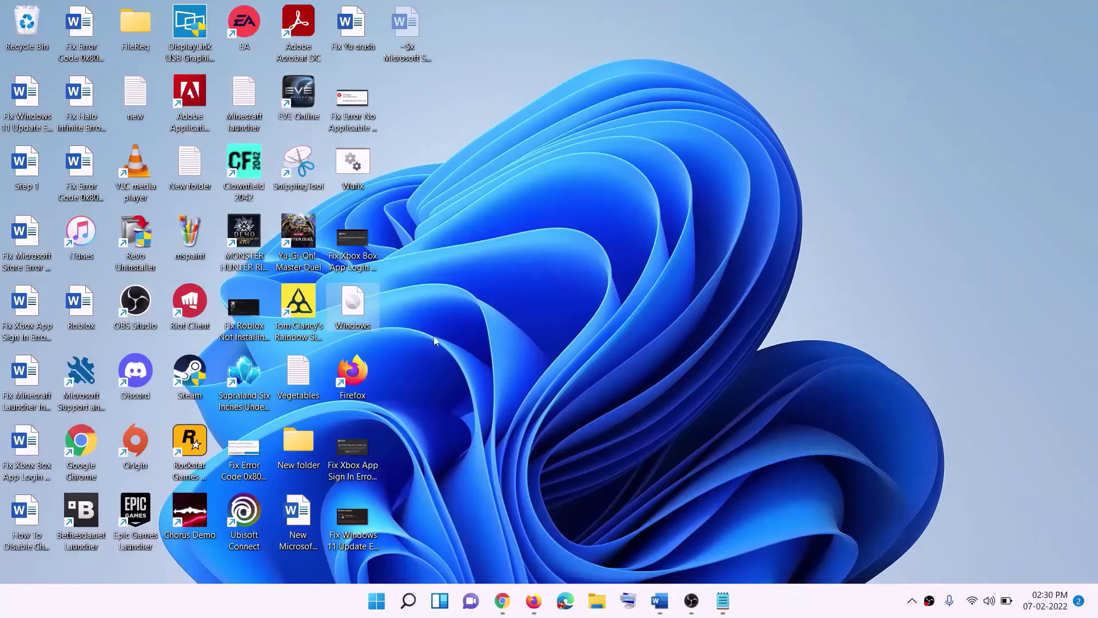
double_click(353, 303)
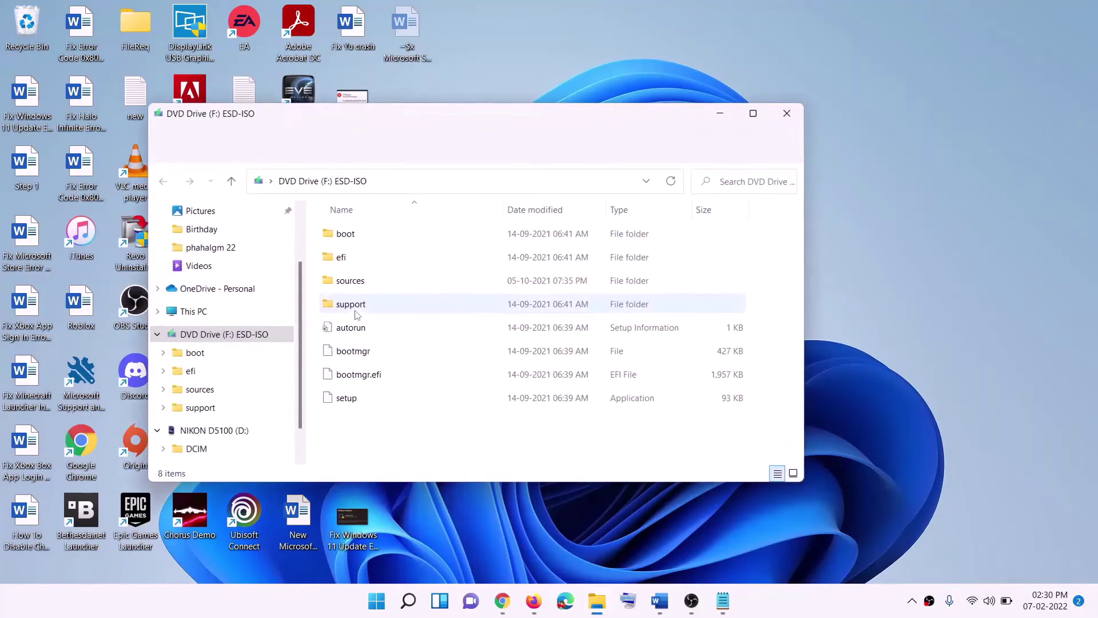
click(347, 400)
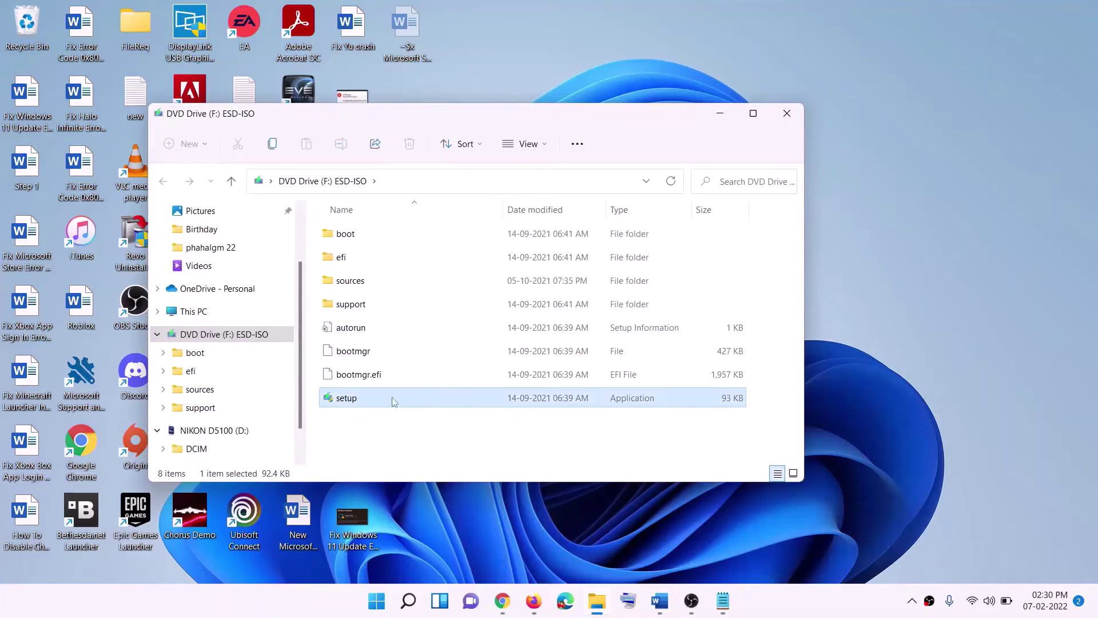
double_click(375, 397)
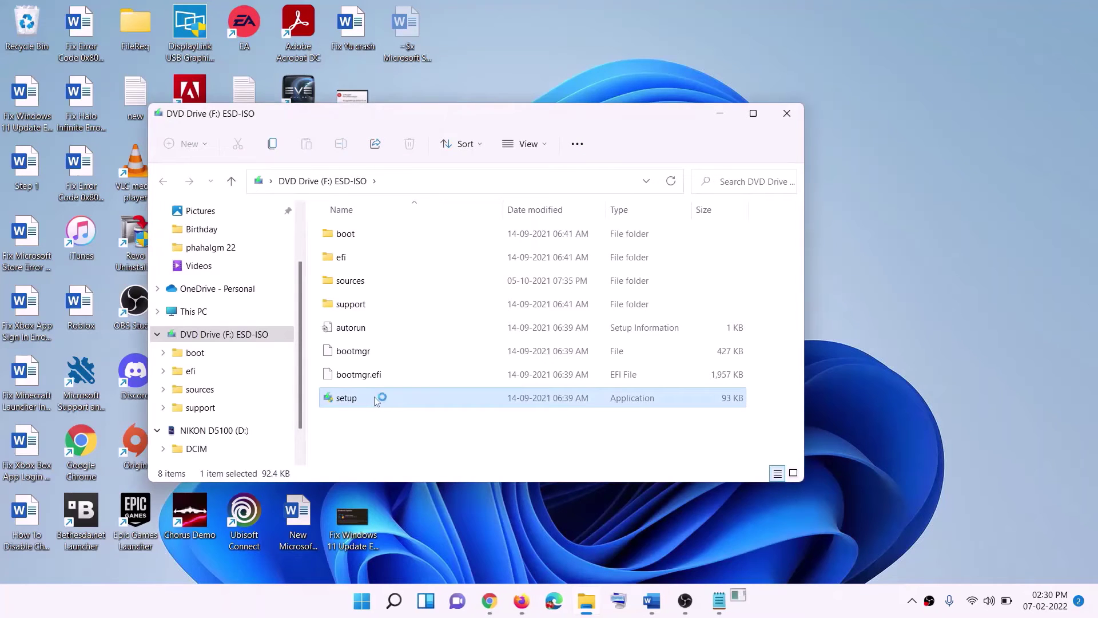
click(454, 449)
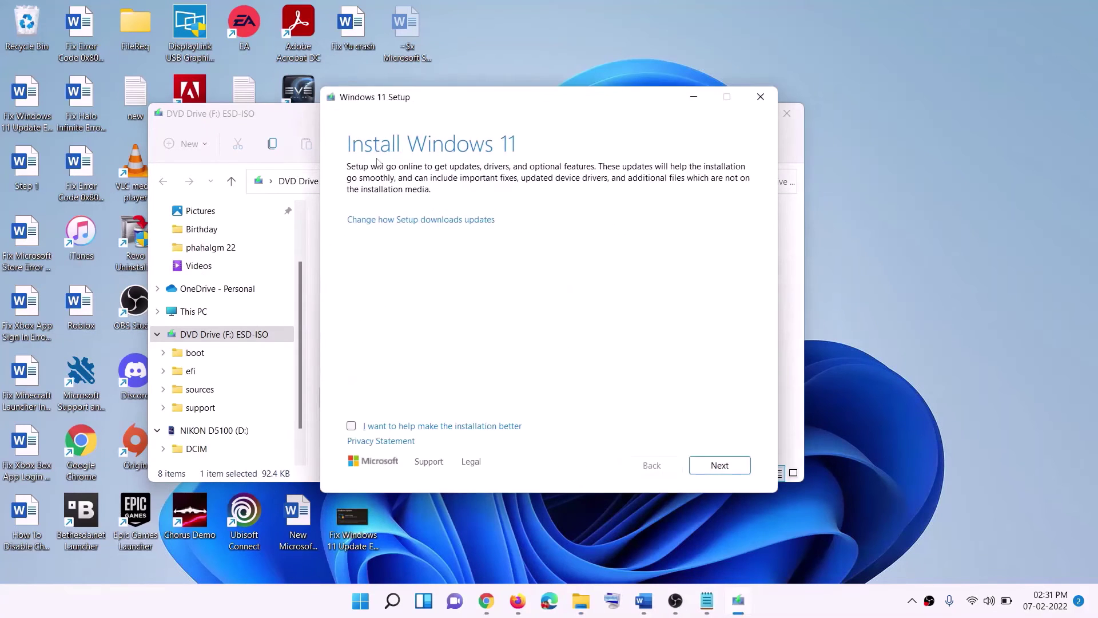
click(722, 466)
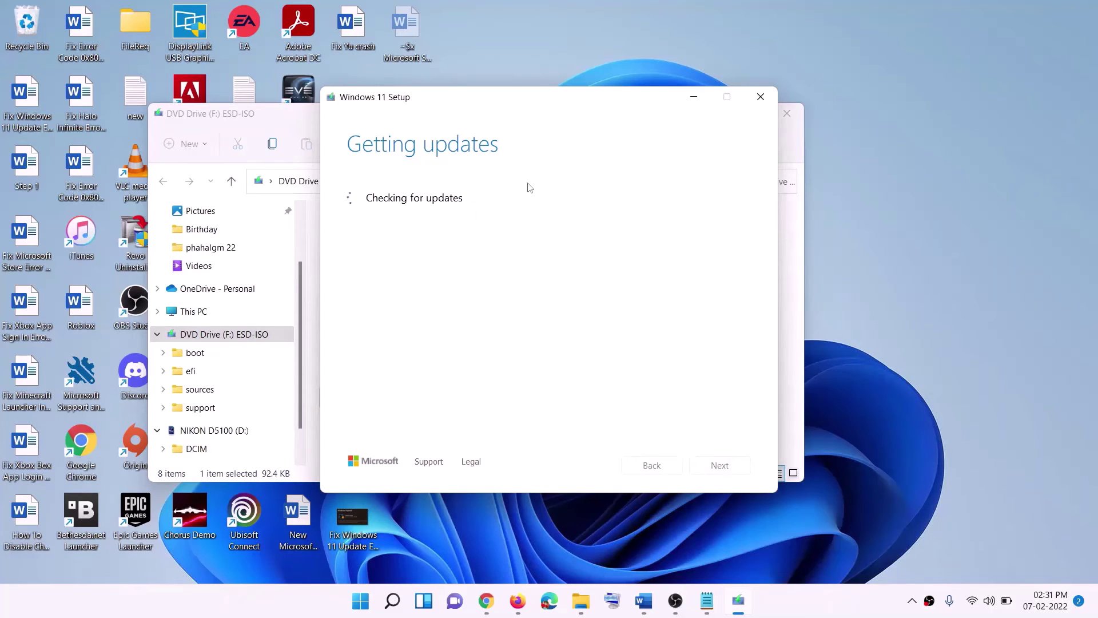
click(643, 600)
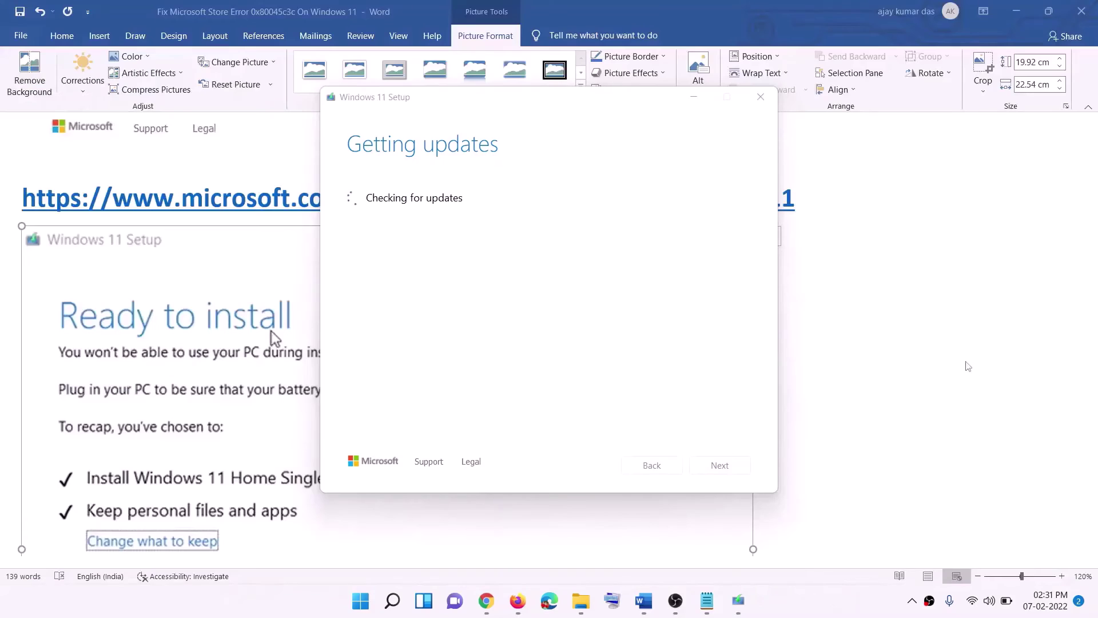
Step: Bring the Word guide above Setup and scroll through its Ready to install screenshot
click(875, 361)
scroll(255, 287, down, 2)
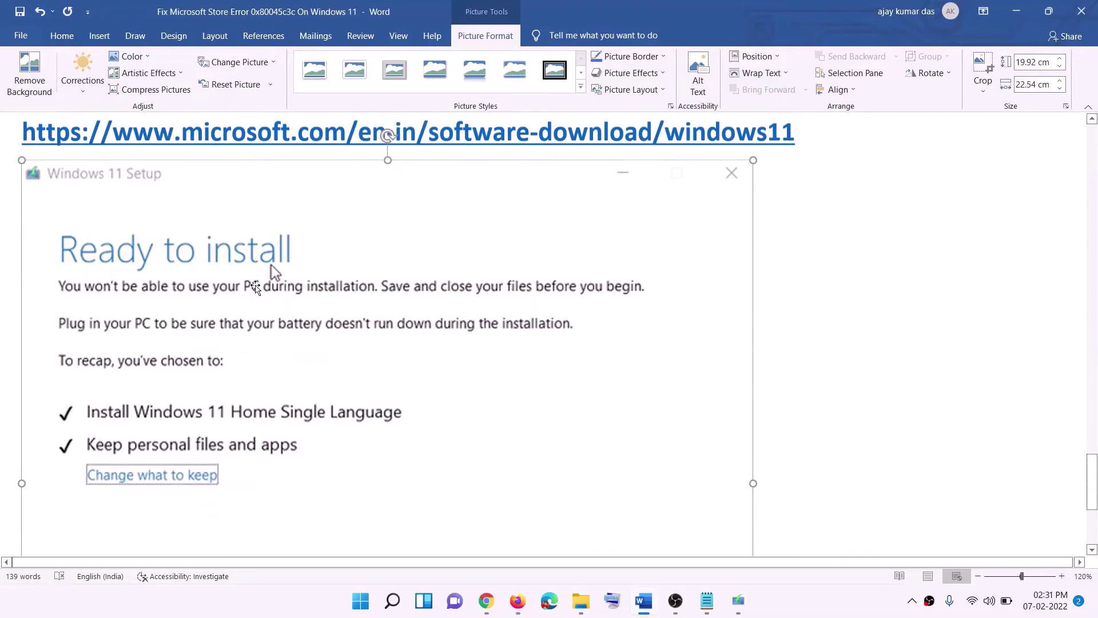
scroll(255, 287, down, 2)
scroll(240, 331, down, 1)
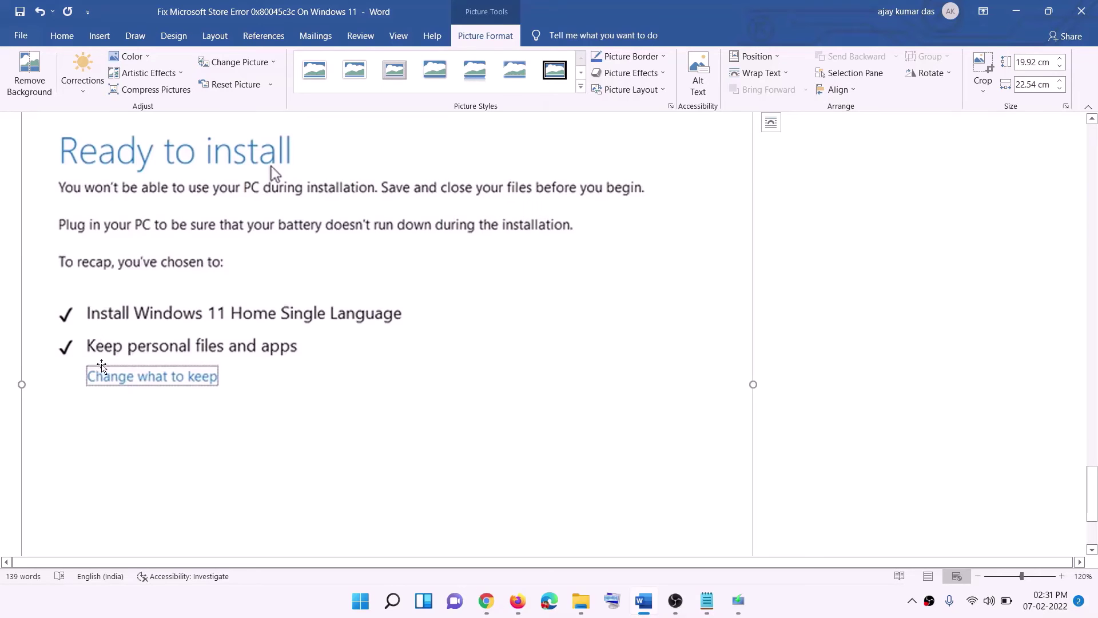
scroll(392, 358, down, 2)
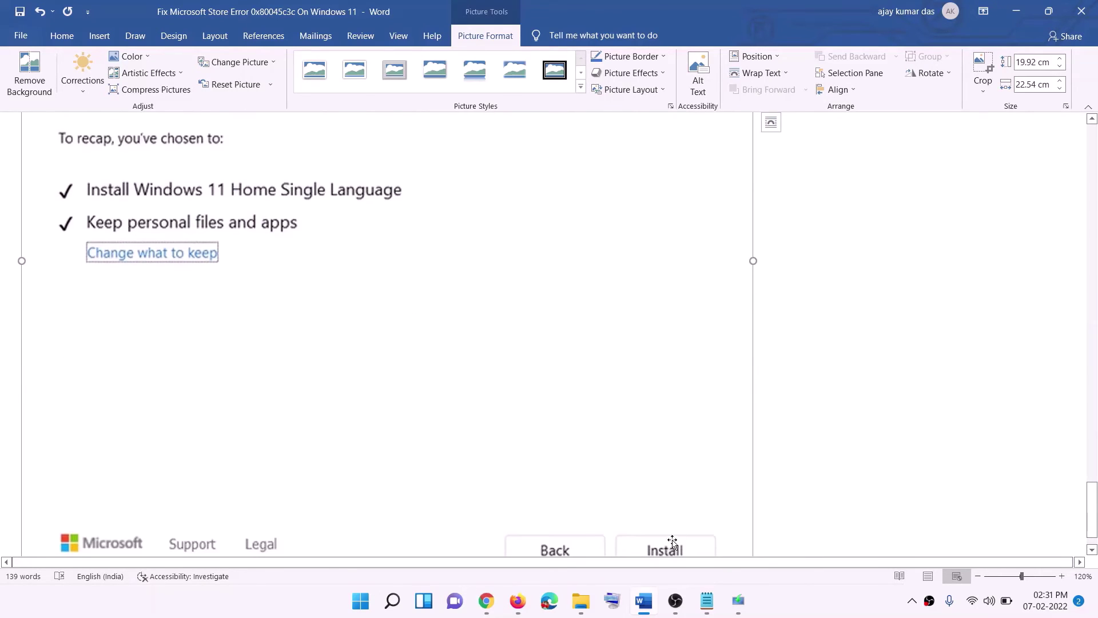
scroll(584, 427, up, 5)
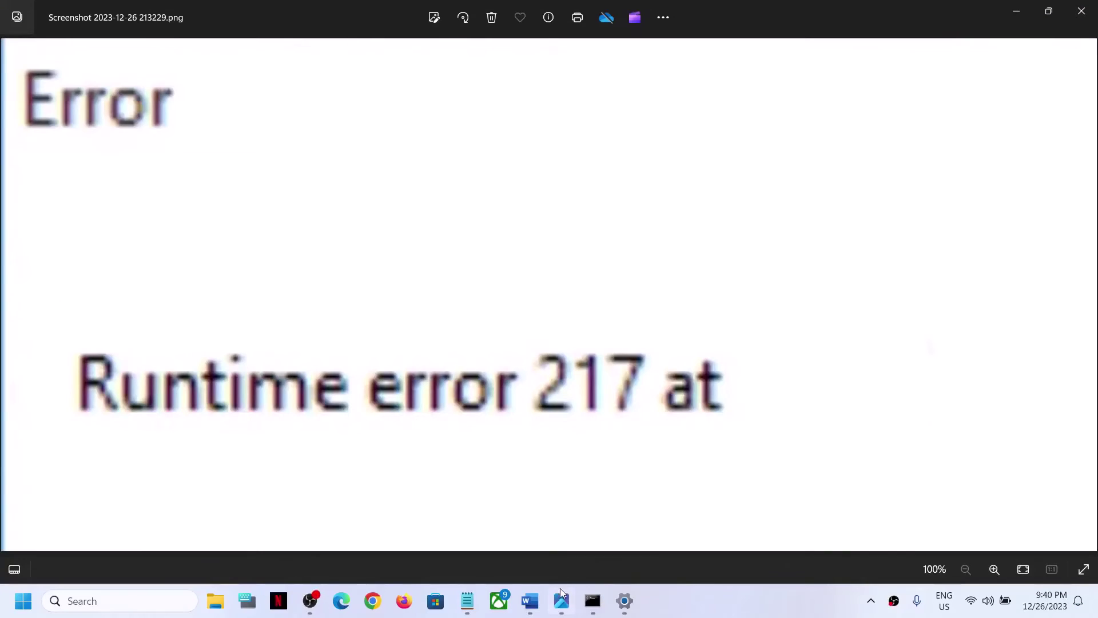
click(530, 600)
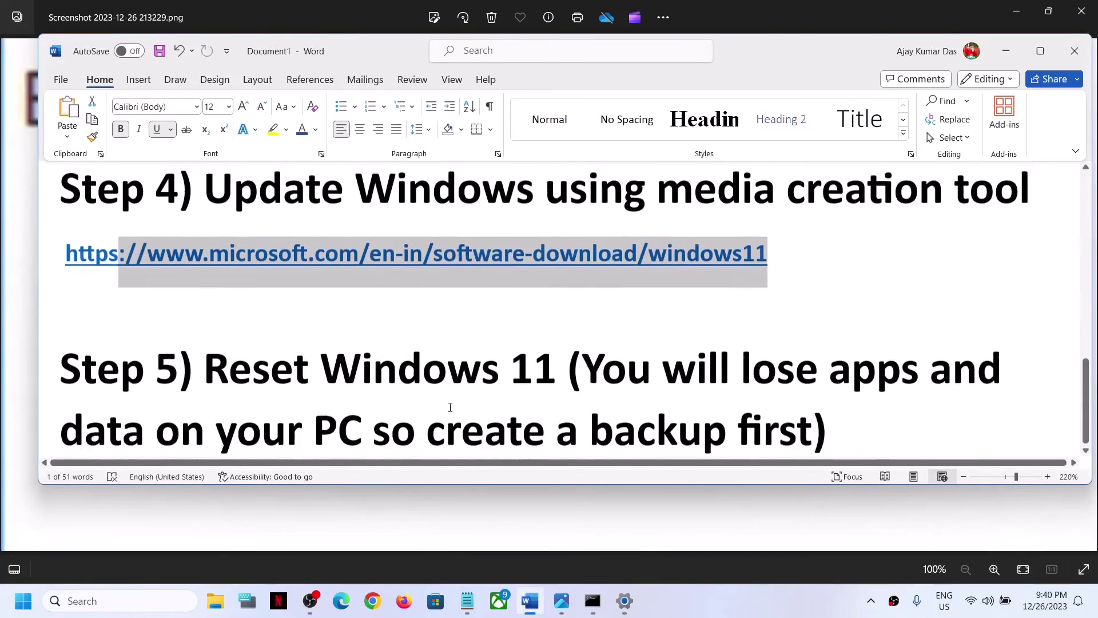
scroll(450, 407, down, 1)
drag(213, 330, 766, 411)
click(596, 340)
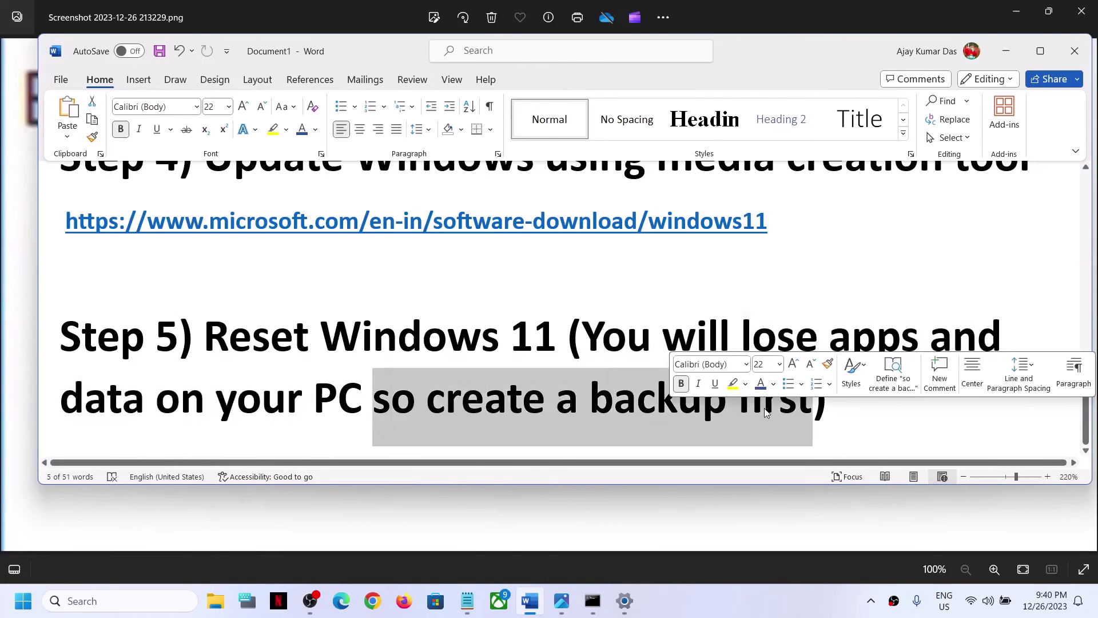
click(1007, 53)
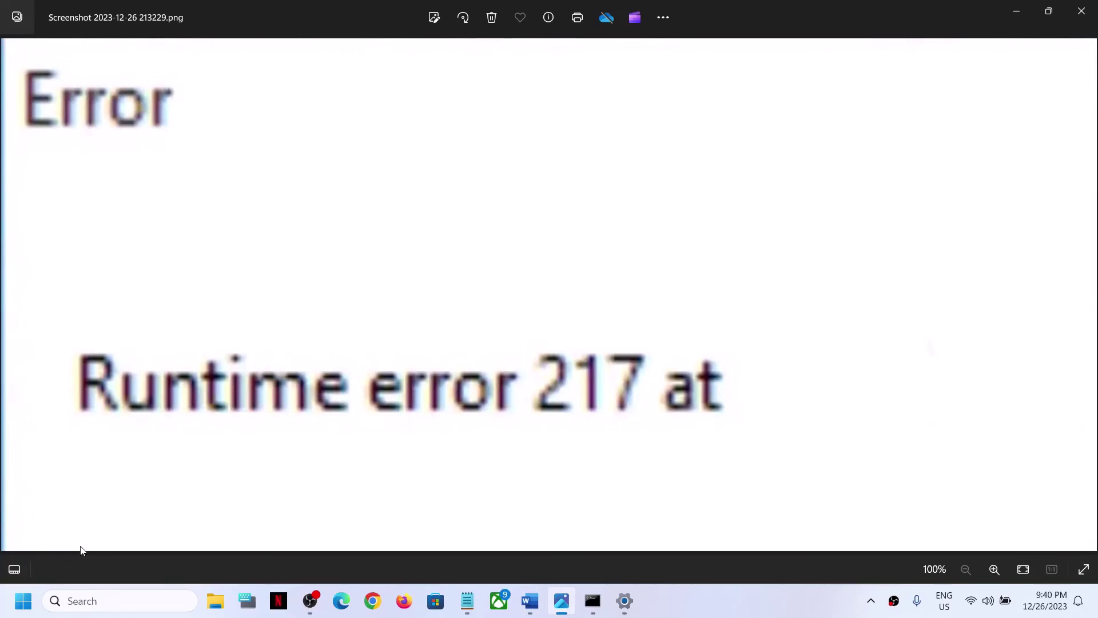
Step: Go from Windows Update through Advanced options to Recovery and start Reset PC
click(23, 600)
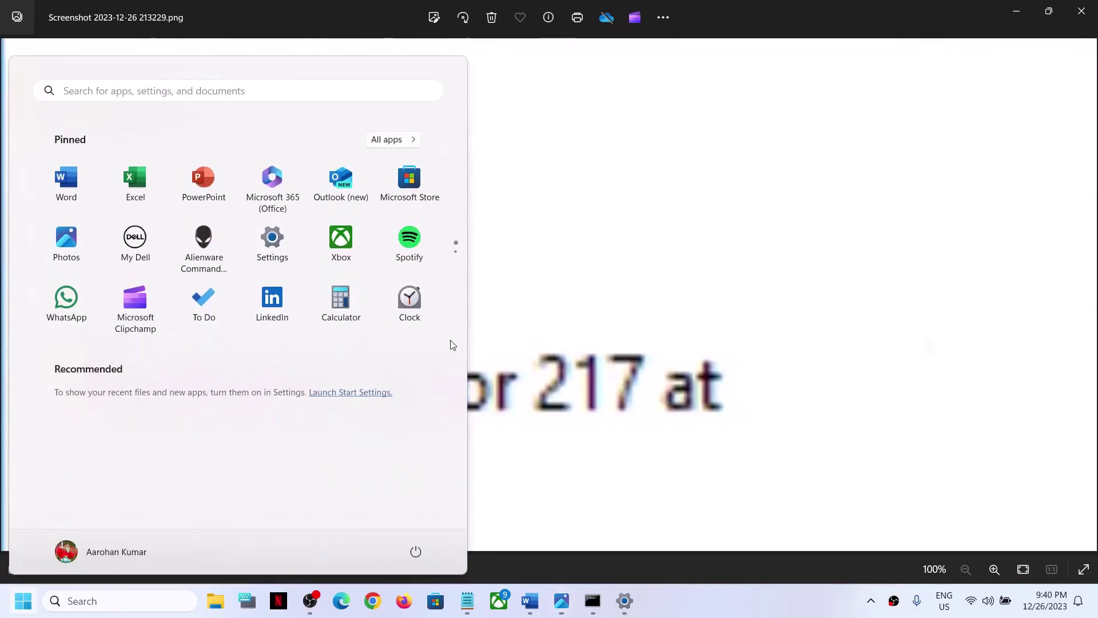
click(274, 239)
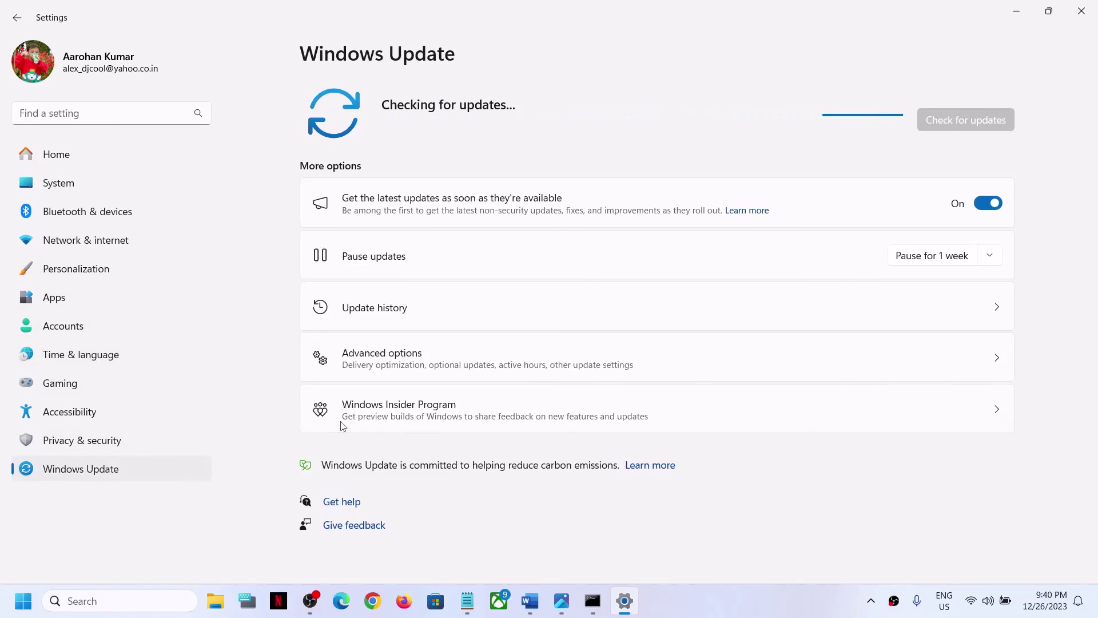
click(410, 364)
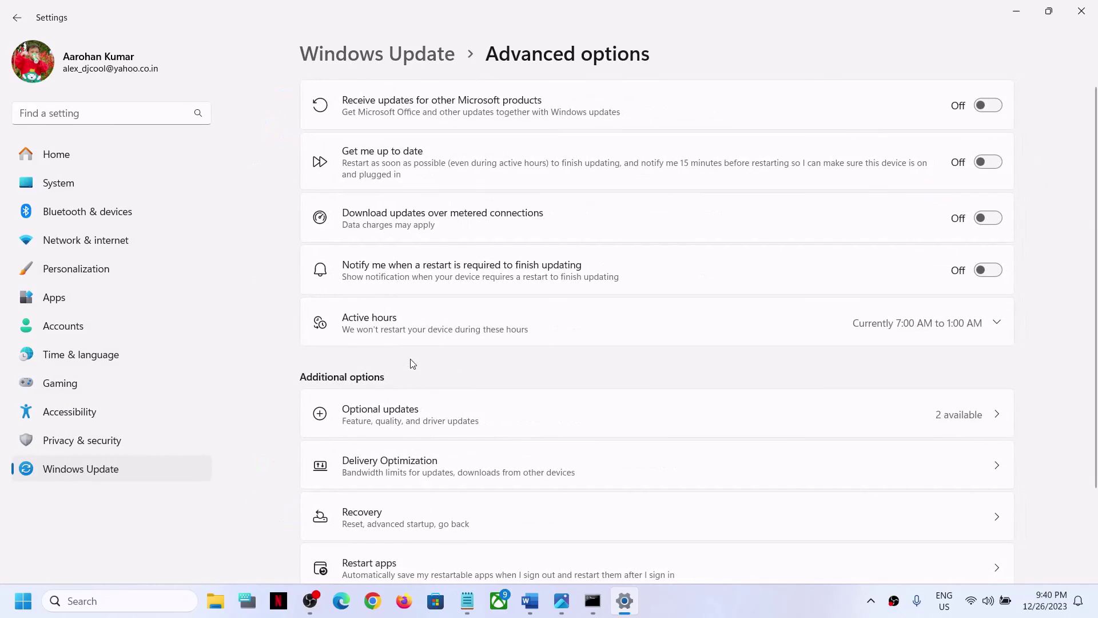
scroll(412, 364, down, 2)
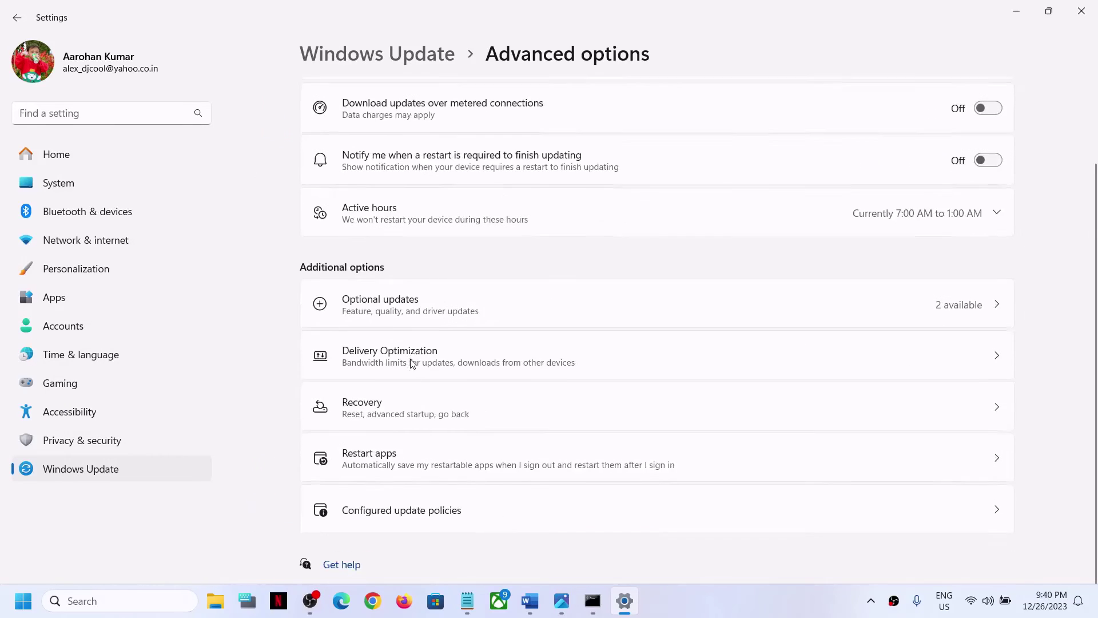
click(385, 404)
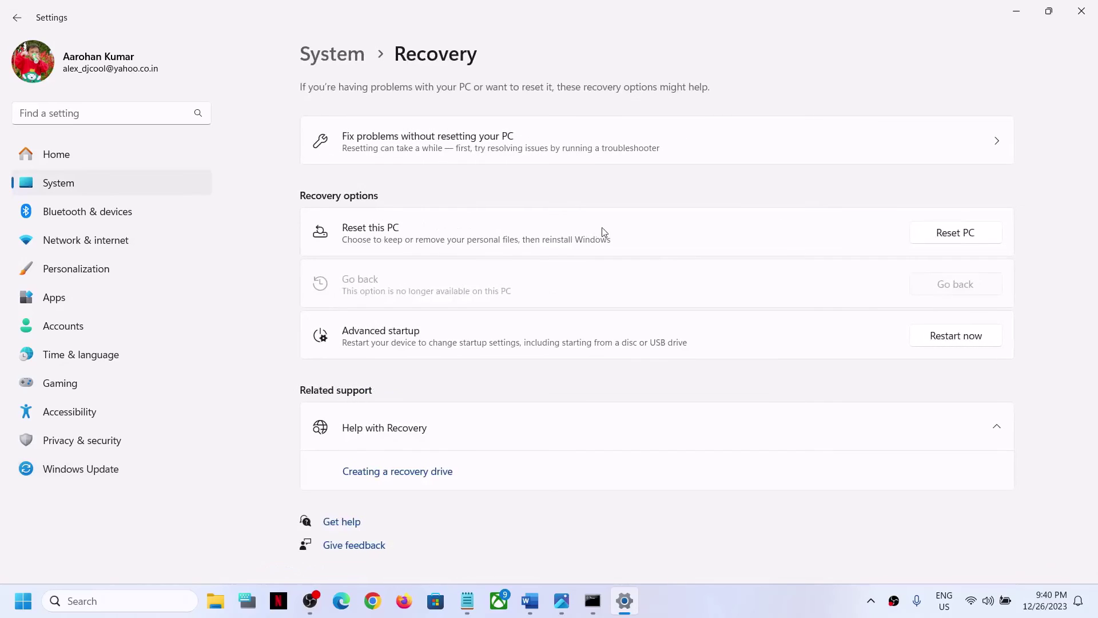
click(935, 232)
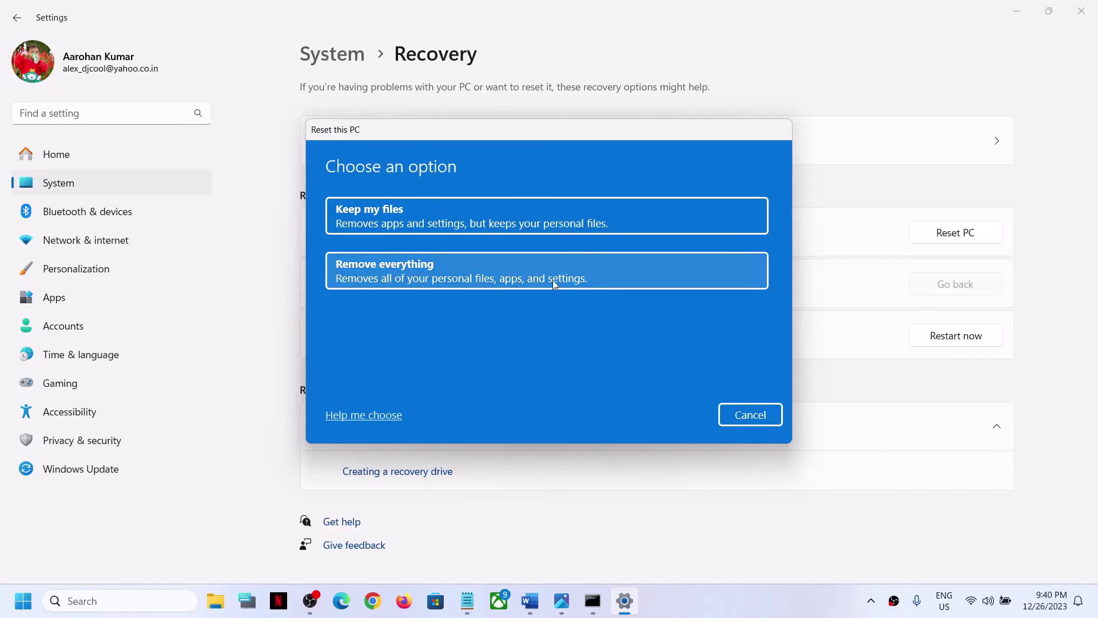
Step: Choose Keep my files, cancel the reset at the reinstall step, and bring back the Photos error screenshot
click(520, 215)
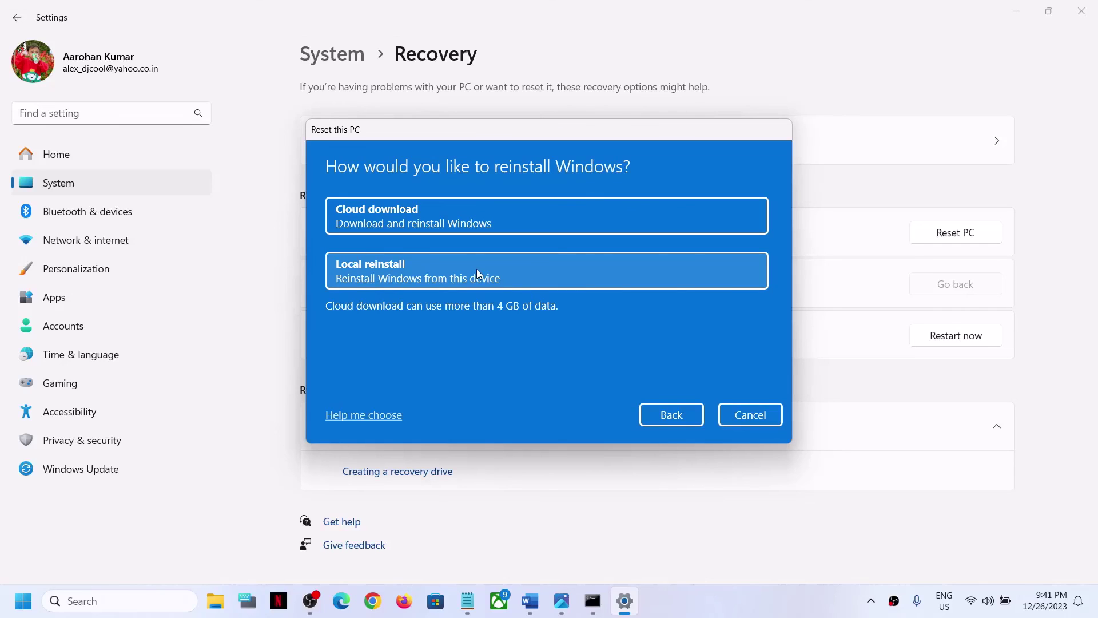
click(772, 422)
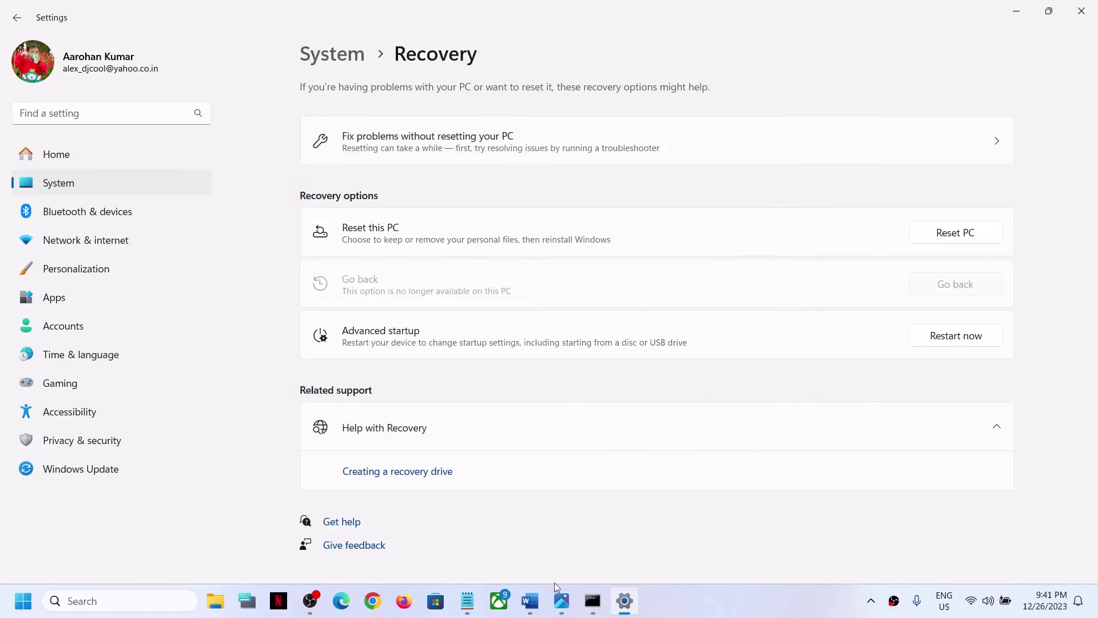
click(562, 600)
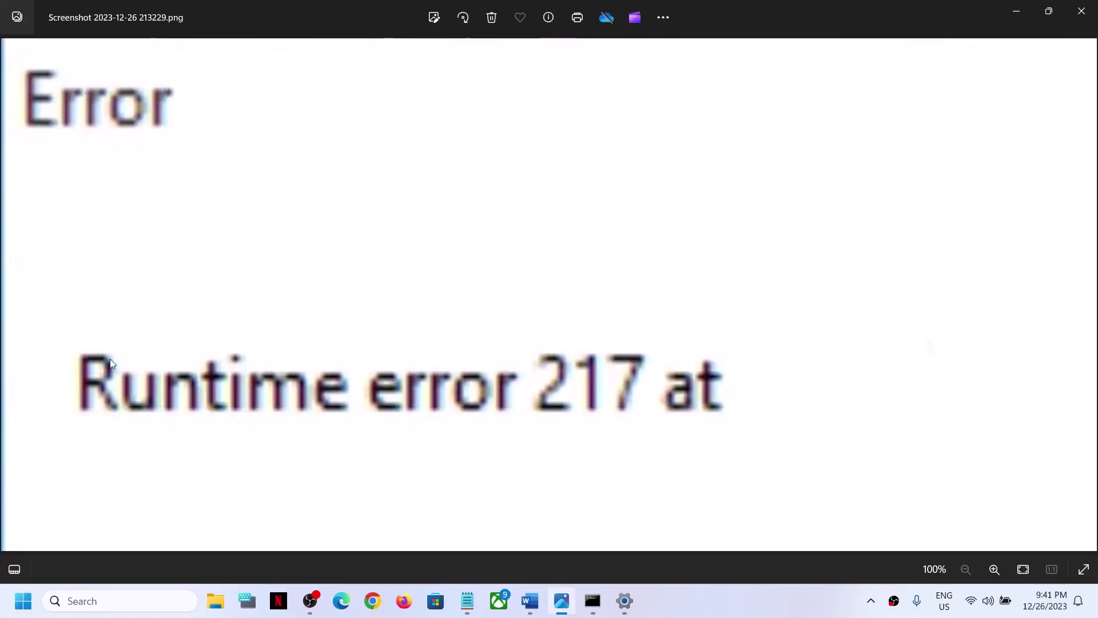